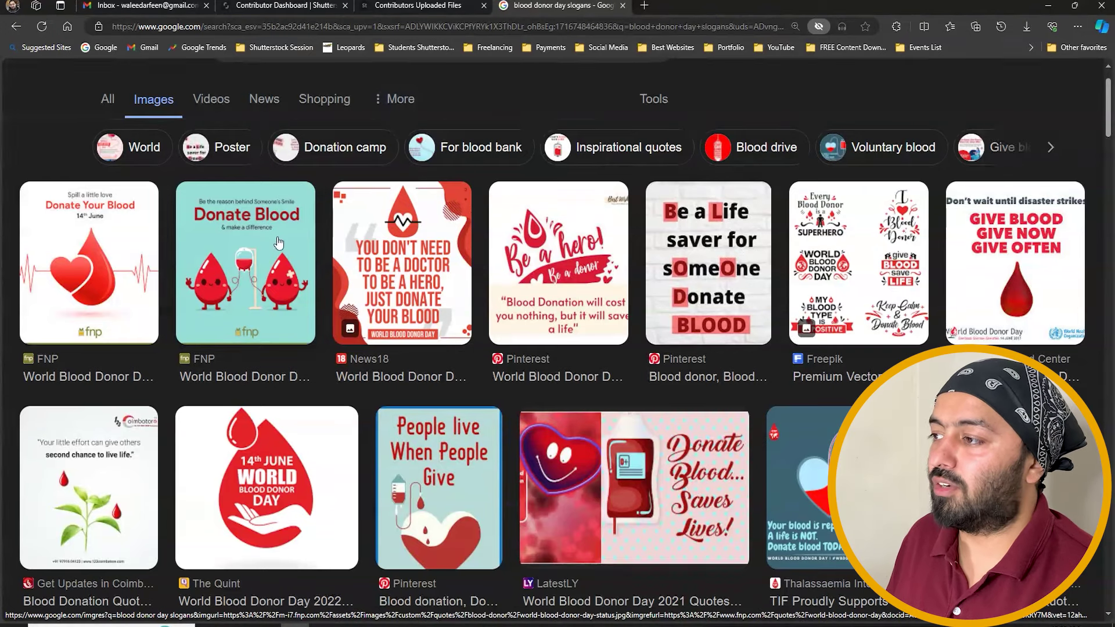
Step: Look through the image search results for blood donor day slogans for layout, icon and wording ideas
{"action": "scroll", "coordinate": [270, 241], "scroll_direction": "down", "scroll_amount": 2}
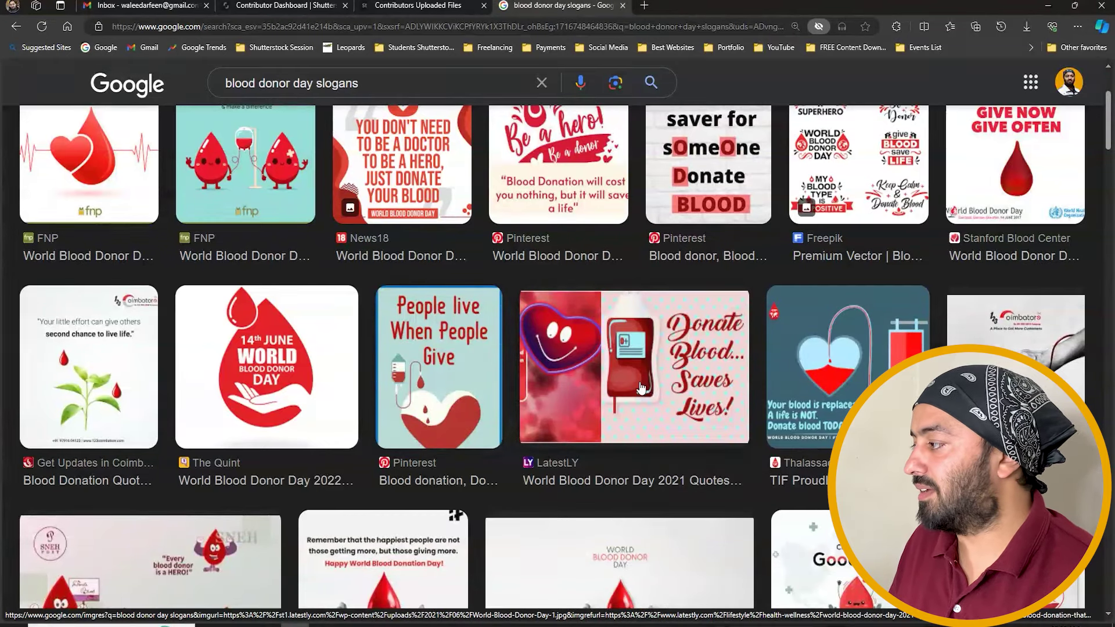
{"action": "scroll", "coordinate": [711, 384], "scroll_direction": "down", "scroll_amount": 3}
{"action": "scroll", "coordinate": [754, 387], "scroll_direction": "down", "scroll_amount": 1}
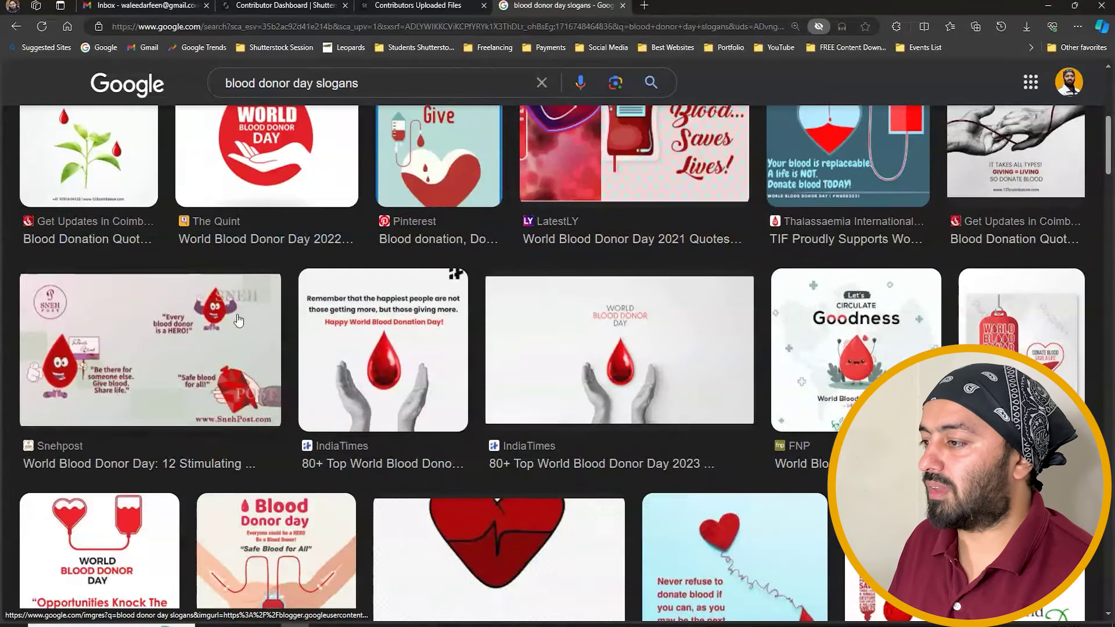
{"action": "scroll", "coordinate": [453, 271], "scroll_direction": "down", "scroll_amount": 3}
{"action": "scroll", "coordinate": [732, 386], "scroll_direction": "down", "scroll_amount": 1}
{"action": "scroll", "coordinate": [734, 386], "scroll_direction": "down", "scroll_amount": 1}
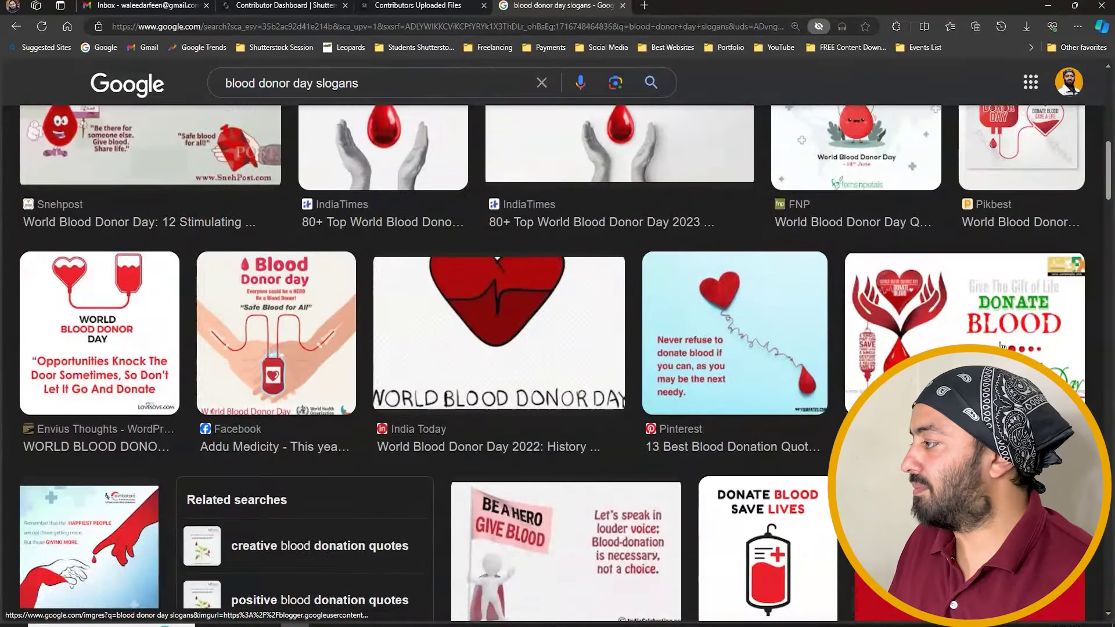
{"action": "scroll", "coordinate": [769, 378], "scroll_direction": "down", "scroll_amount": 2}
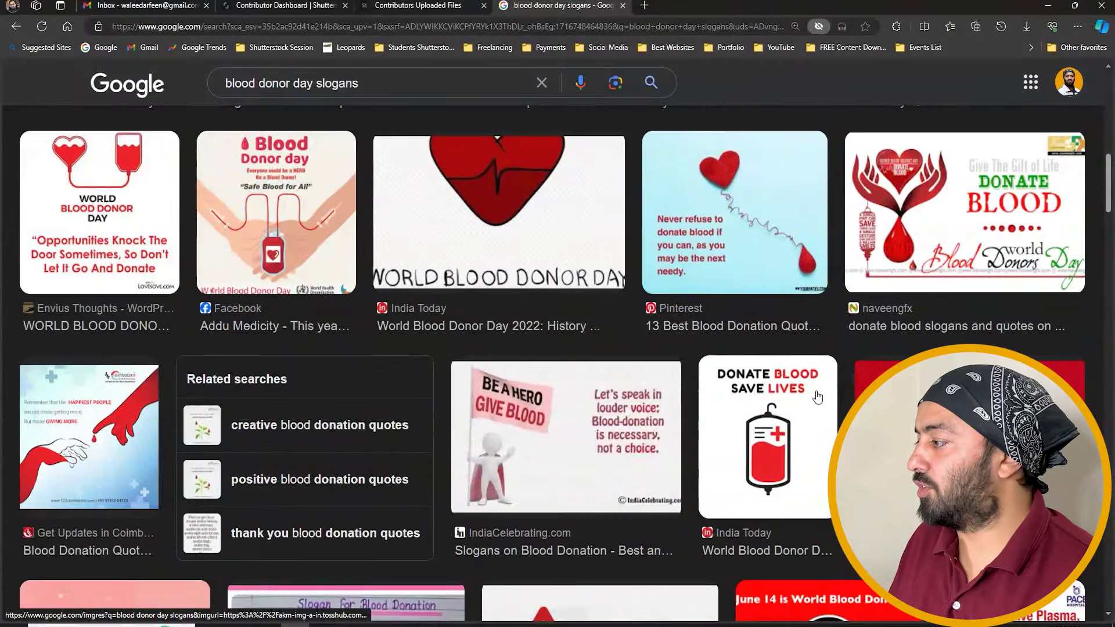
{"action": "scroll", "coordinate": [613, 396], "scroll_direction": "down", "scroll_amount": 5}
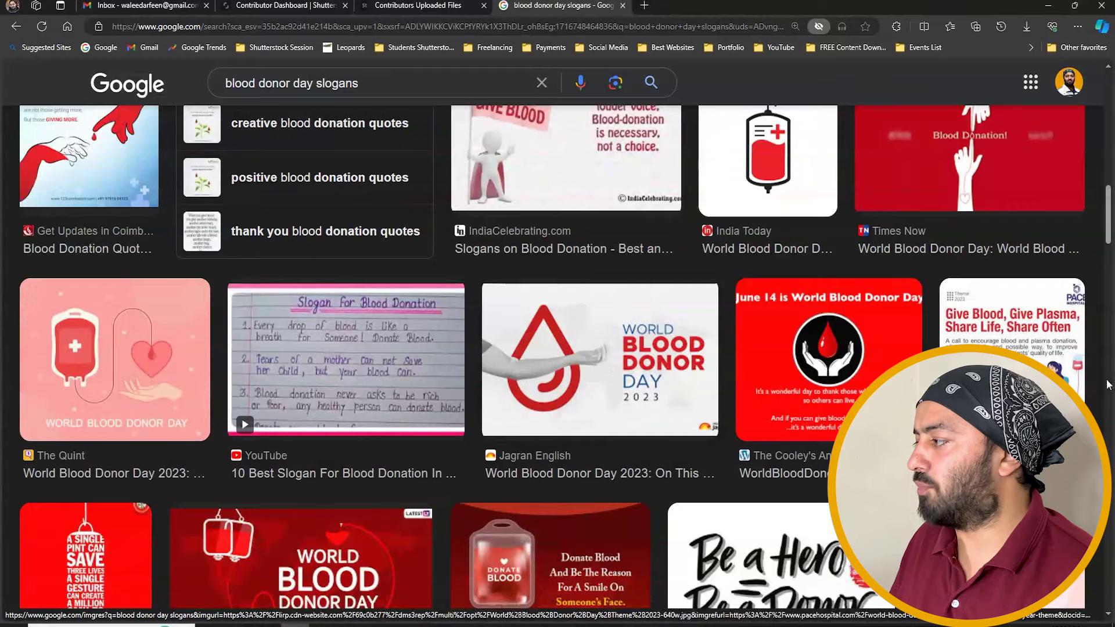
{"action": "left_click_drag", "start_coordinate": [1108, 226], "coordinate": [1108, 114]}
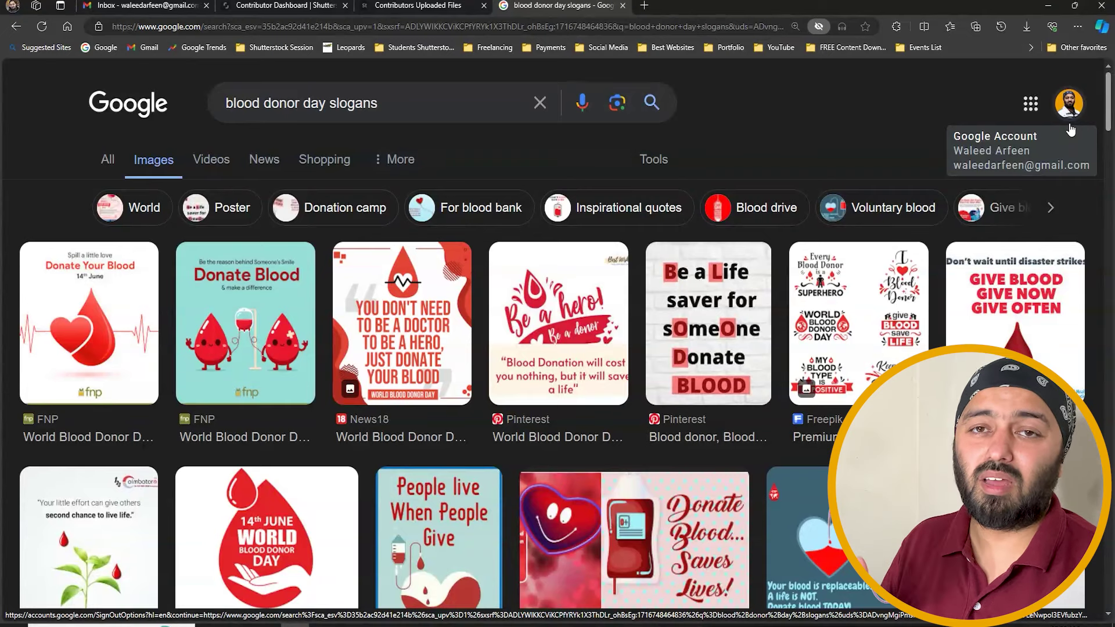
Step: Switch to the blood donor design in Adobe Illustrator and examine the artboard's size and its red background square
{"action": "key", "text": "alt+Tab"}
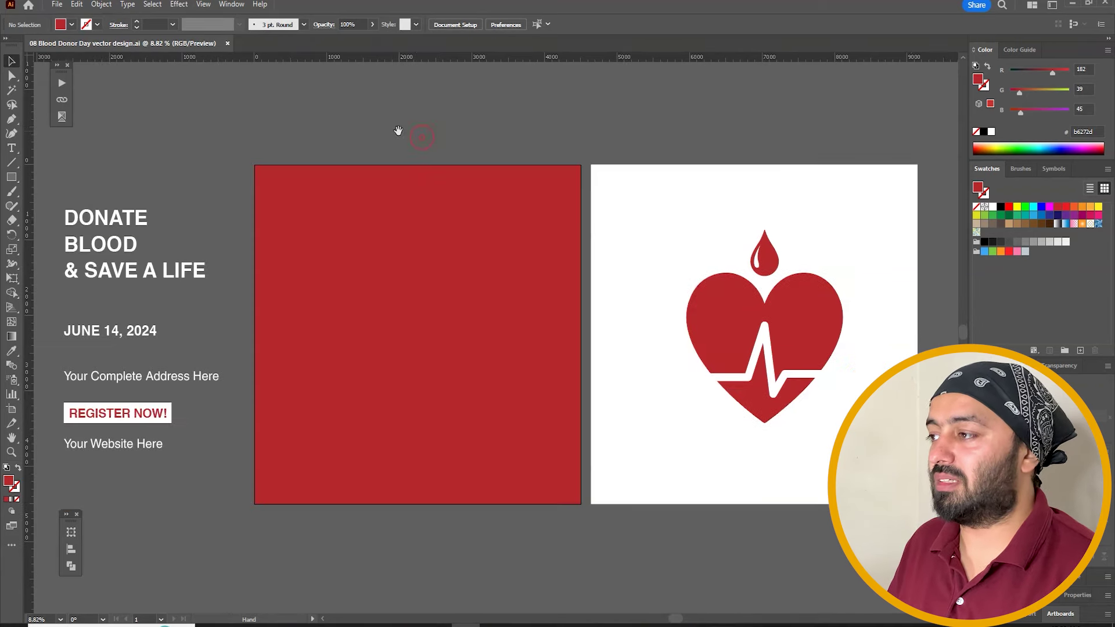
{"action": "key", "text": "shift+o"}
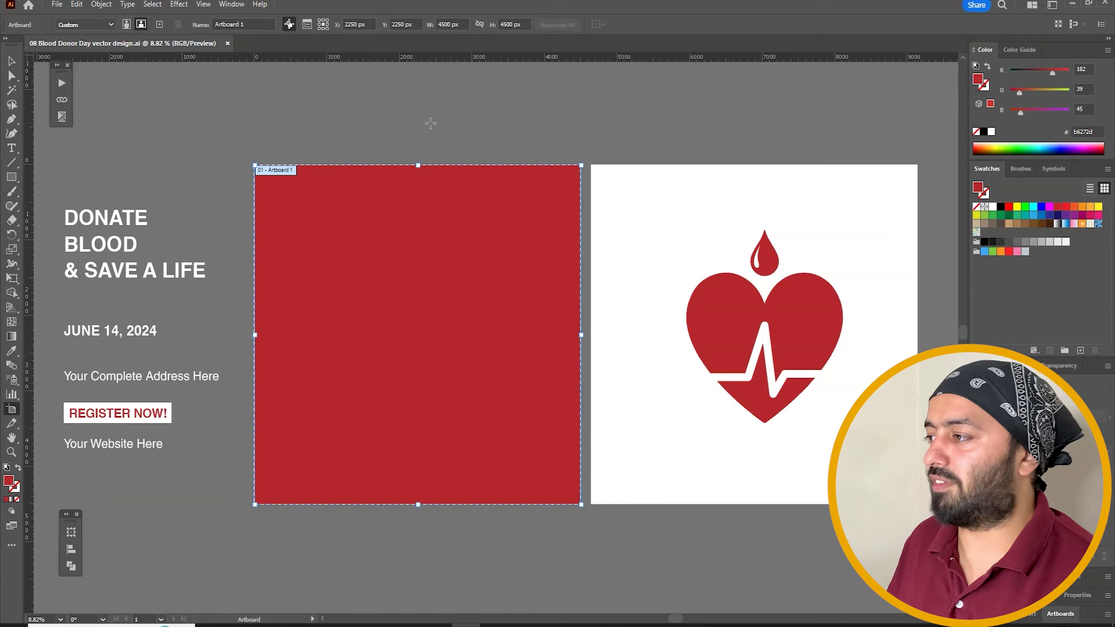
{"action": "key", "text": "v"}
{"action": "left_click_drag", "start_coordinate": [446, 250], "coordinate": [465, 411]}
{"action": "key", "text": "ctrl+z"}
{"action": "left_click_drag", "start_coordinate": [536, 151], "coordinate": [419, 158]}
{"action": "left_click", "coordinate": [491, 132]}
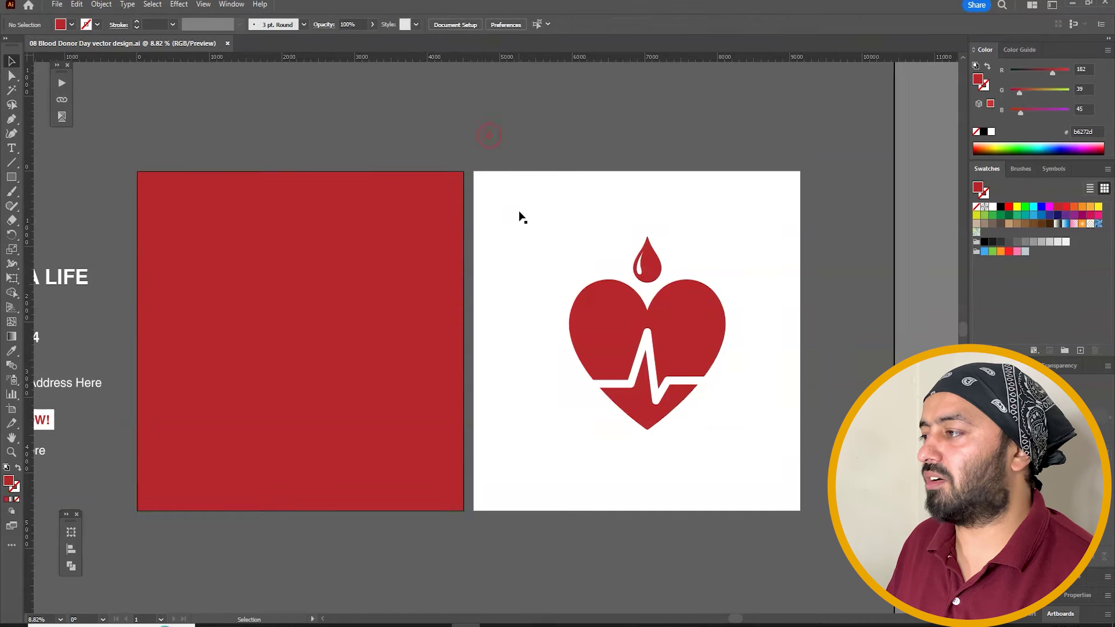
Step: Examine the separate parts of the white panel beside the artboard: the white square, heart, heartbeat line and blood drop
{"action": "left_click", "coordinate": [543, 226]}
{"action": "left_click_drag", "start_coordinate": [523, 219], "coordinate": [560, 214]}
{"action": "key", "text": "ctrl+z"}
{"action": "left_click", "coordinate": [673, 321]}
{"action": "left_click", "coordinate": [695, 385]}
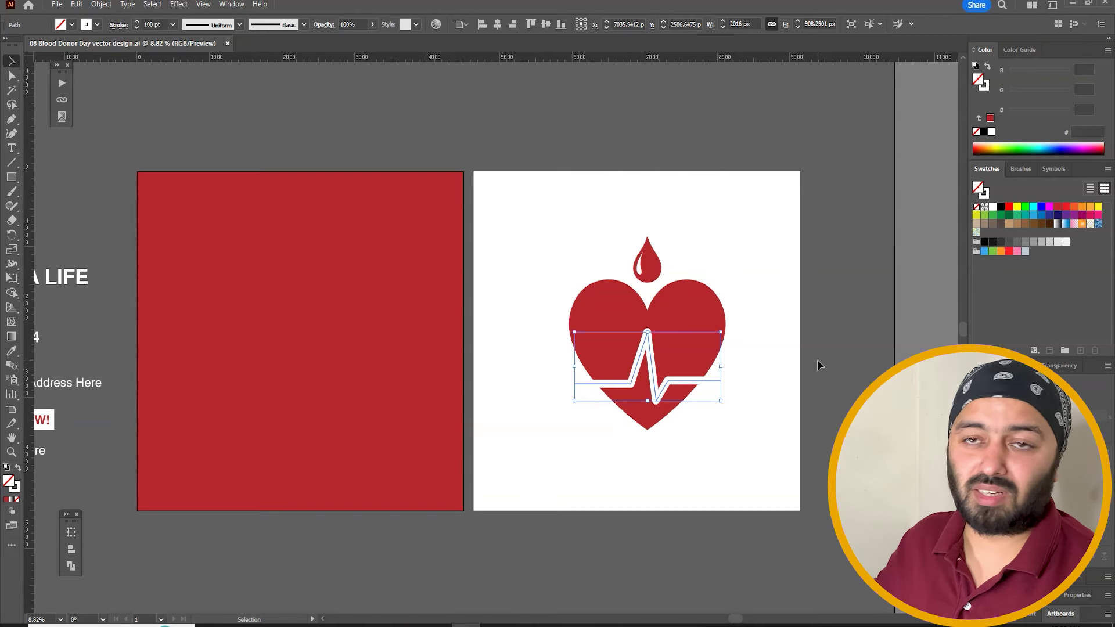
{"action": "left_click", "coordinate": [650, 263]}
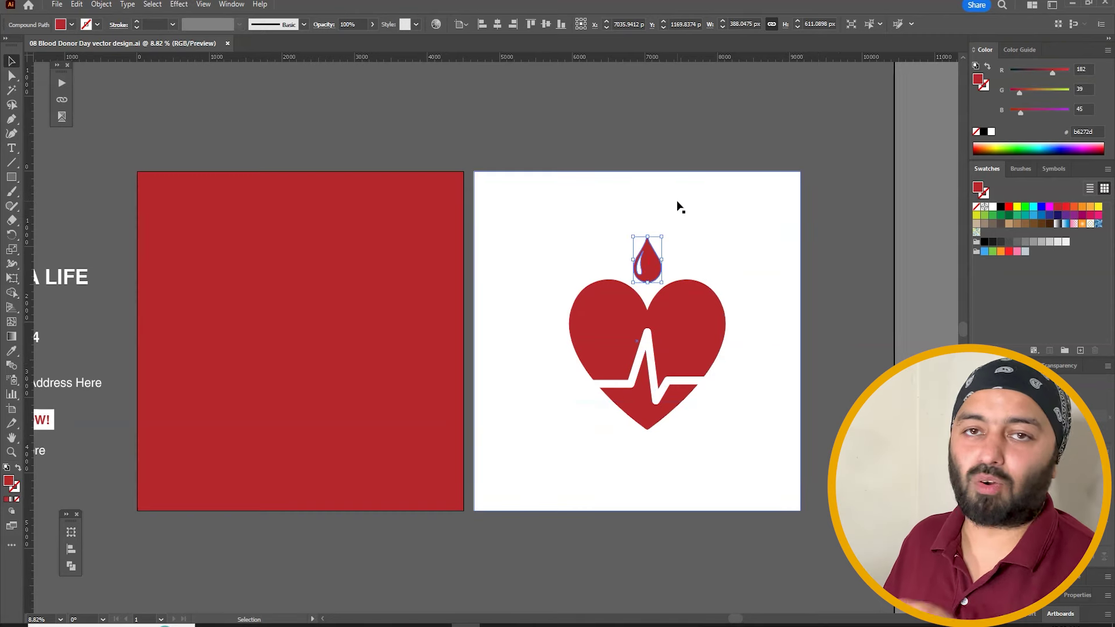
{"action": "left_click", "coordinate": [542, 142]}
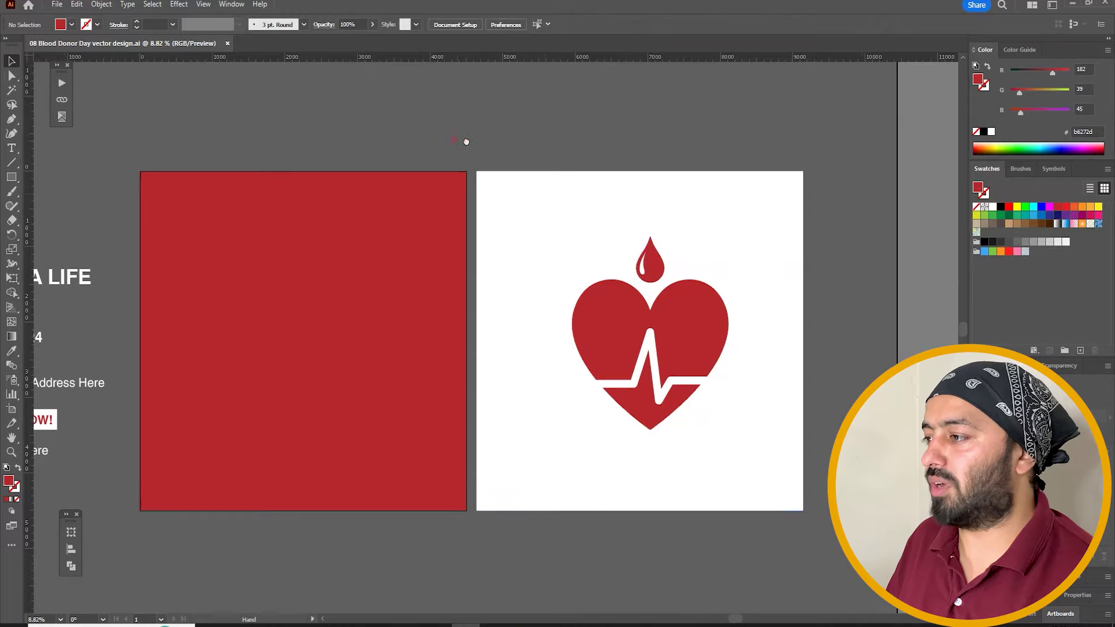
Step: Review the prepared slogan, date, address, registration button and website text beside the artboard, along with the red background square
{"action": "left_click_drag", "start_coordinate": [457, 142], "coordinate": [725, 137]}
{"action": "scroll", "coordinate": [163, 441], "scroll_direction": "up", "scroll_amount": 3}
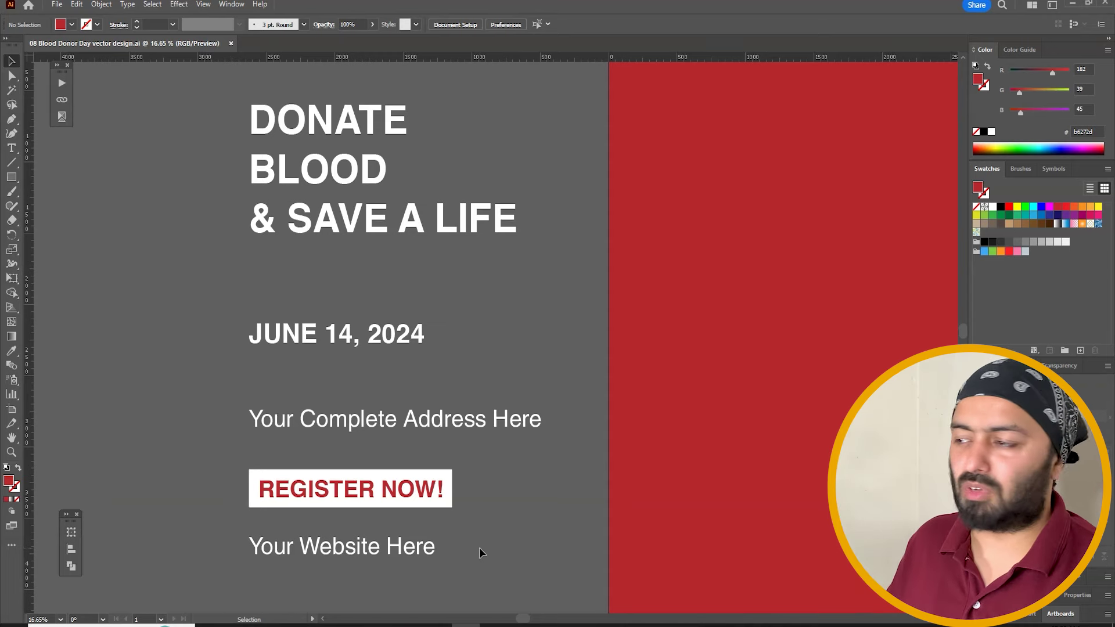
{"action": "key", "text": "ctrl+minus"}
{"action": "key", "text": "ctrl+minus"}
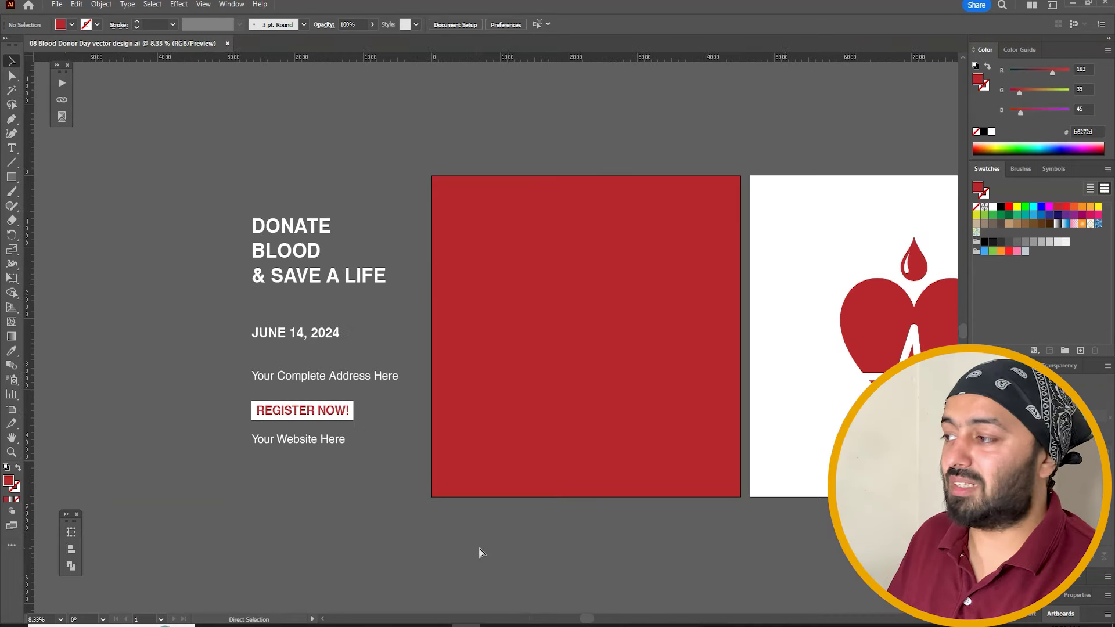
{"action": "left_click_drag", "start_coordinate": [475, 331], "coordinate": [298, 320]}
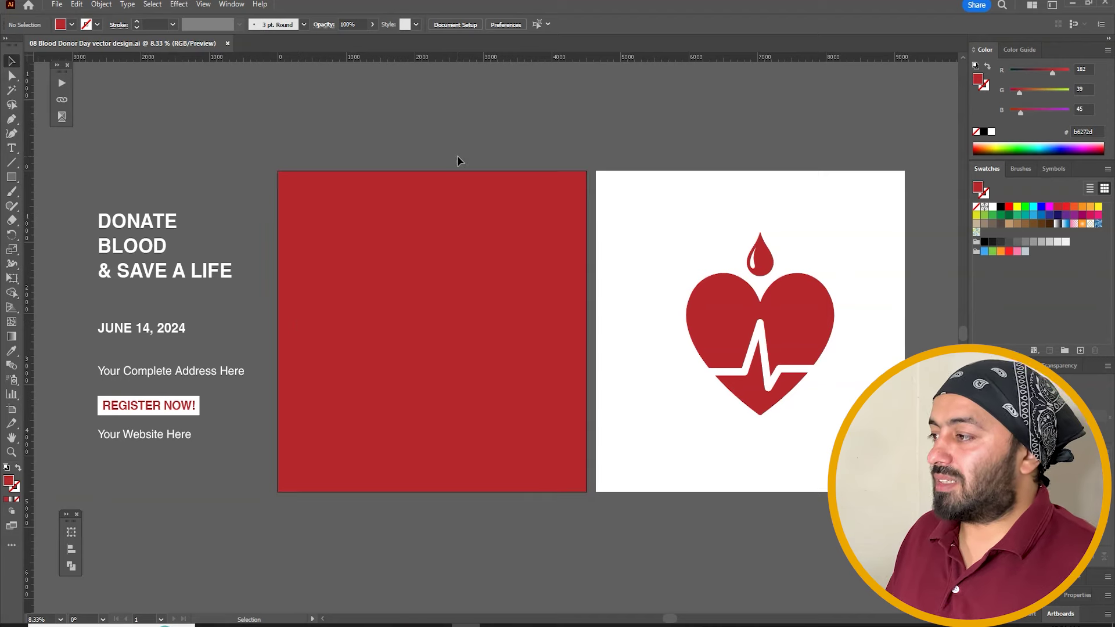
{"action": "left_click_drag", "start_coordinate": [559, 185], "coordinate": [529, 228]}
{"action": "key", "text": "ctrl+z"}
{"action": "left_click", "coordinate": [607, 121]}
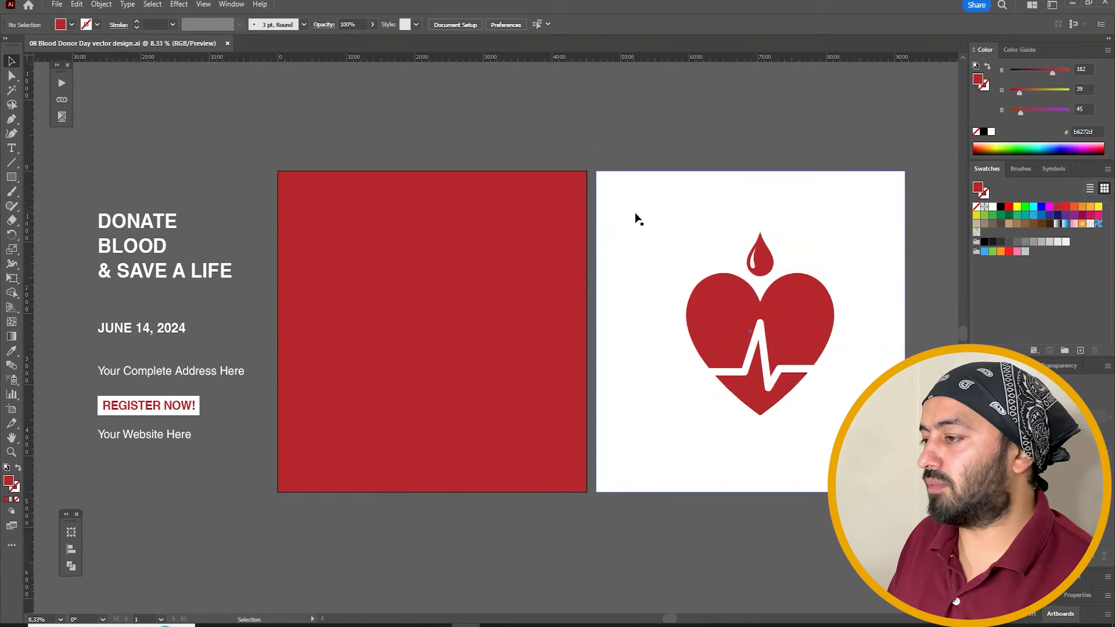
Step: Fully round the two upper corners of the white square to form an arch
{"action": "mouse_move", "coordinate": [640, 223]}
{"action": "left_mouse_down"}
{"action": "mouse_move", "coordinate": [357, 229]}
{"action": "mouse_move", "coordinate": [654, 224]}
{"action": "left_mouse_up"}
{"action": "key", "text": "a"}
{"action": "left_click_drag", "start_coordinate": [604, 166], "coordinate": [927, 194]}
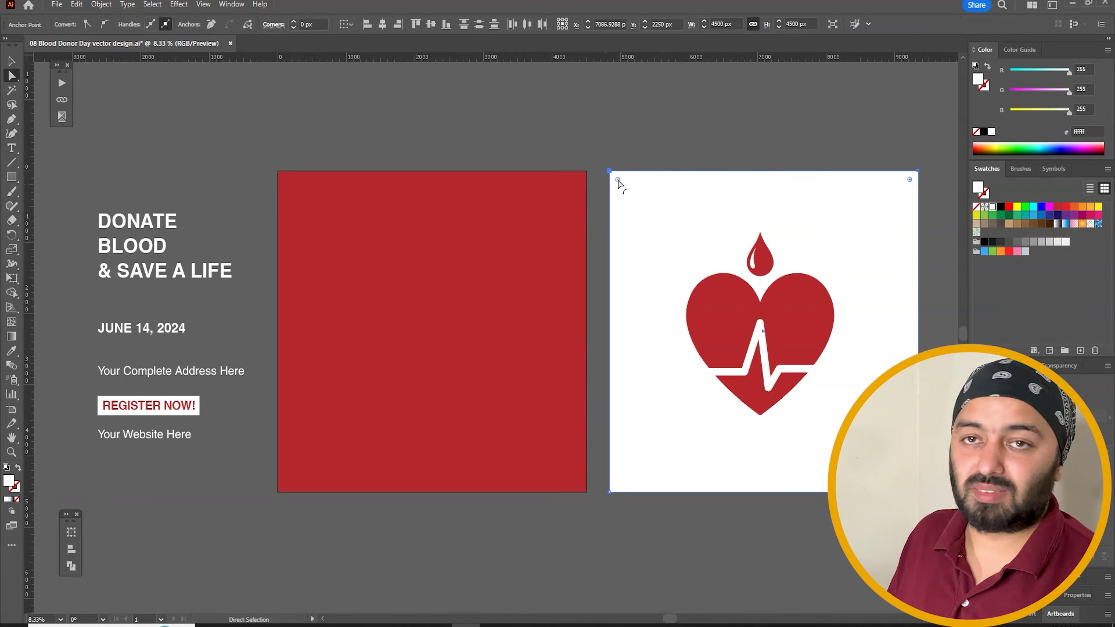
{"action": "left_click_drag", "start_coordinate": [617, 179], "coordinate": [662, 499]}
Step: Move the white arch over the red background square so it fills the artboard
{"action": "key", "text": "v"}
{"action": "left_click_drag", "start_coordinate": [654, 233], "coordinate": [319, 261]}
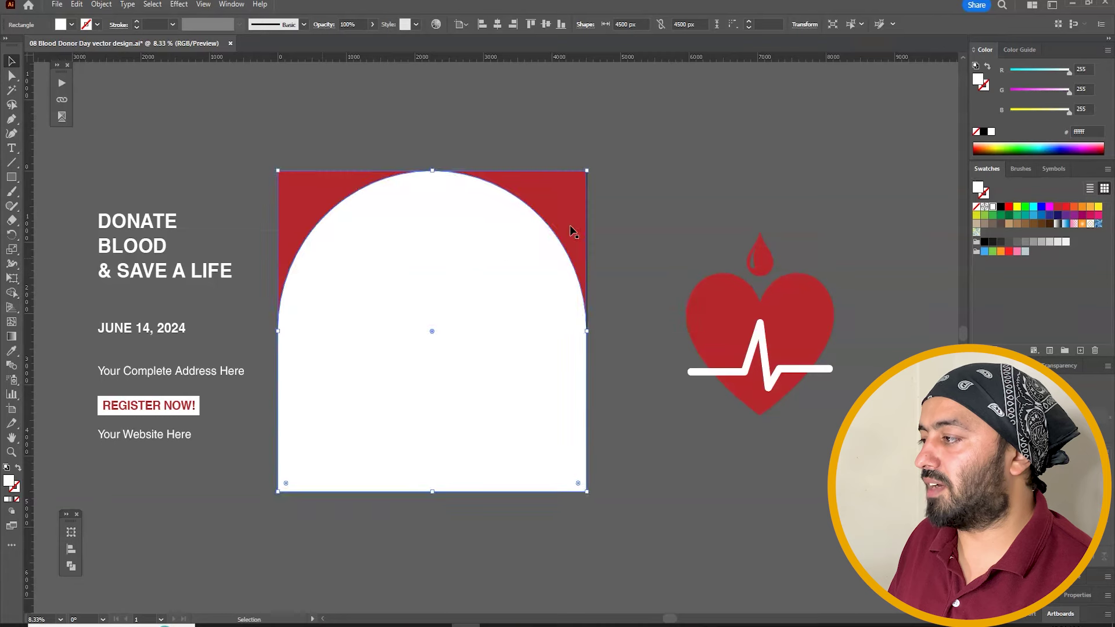
{"action": "left_click", "coordinate": [629, 207]}
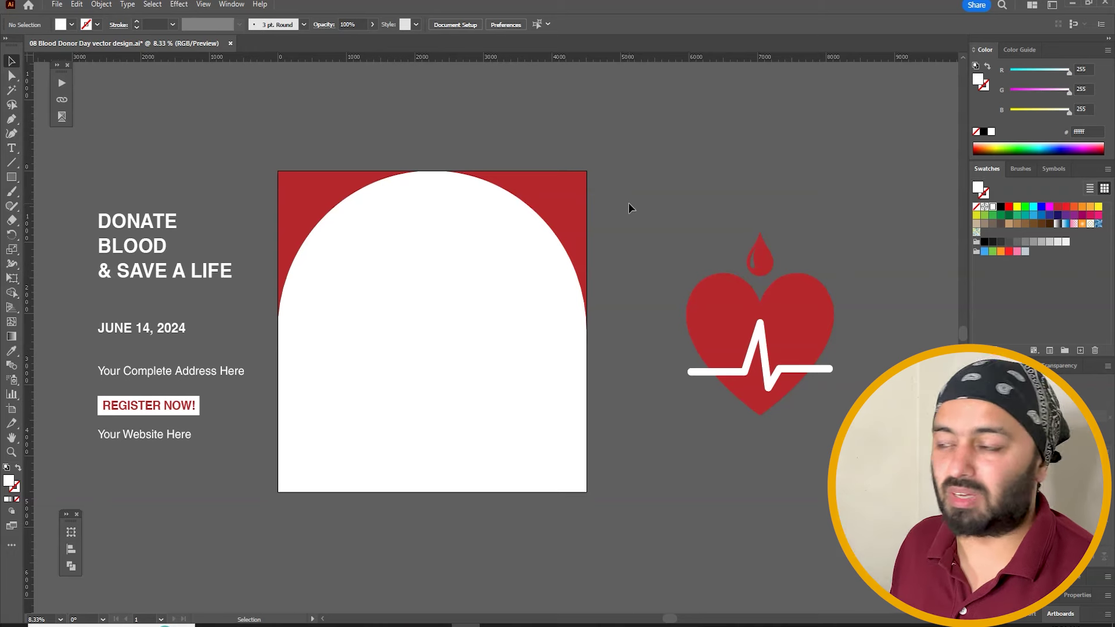
{"action": "left_click_drag", "start_coordinate": [624, 232], "coordinate": [642, 231]}
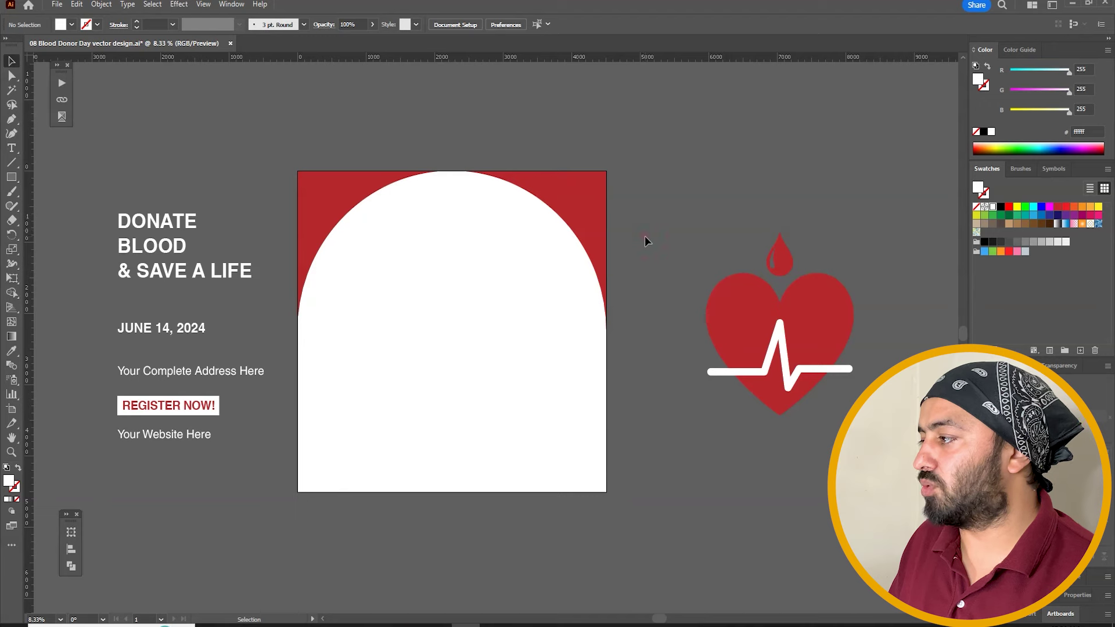
Step: Recolour the slogan, date and address text with the background's red and move them onto the white arch
{"action": "left_click", "coordinate": [120, 378]}
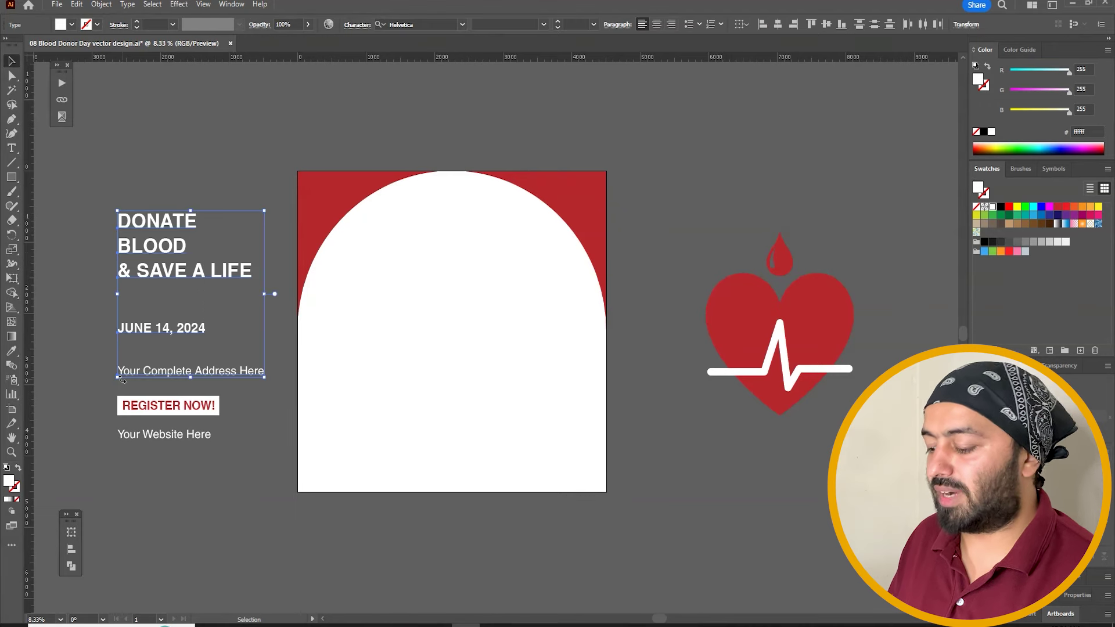
{"action": "key", "text": "i"}
{"action": "left_click", "coordinate": [359, 202]}
{"action": "key", "text": "v"}
{"action": "left_click_drag", "start_coordinate": [165, 220], "coordinate": [448, 293]}
Step: Move the REGISTER NOW! button and website text below the artboard and recolour the website text with the background's red
{"action": "left_click_drag", "start_coordinate": [242, 377], "coordinate": [456, 564]}
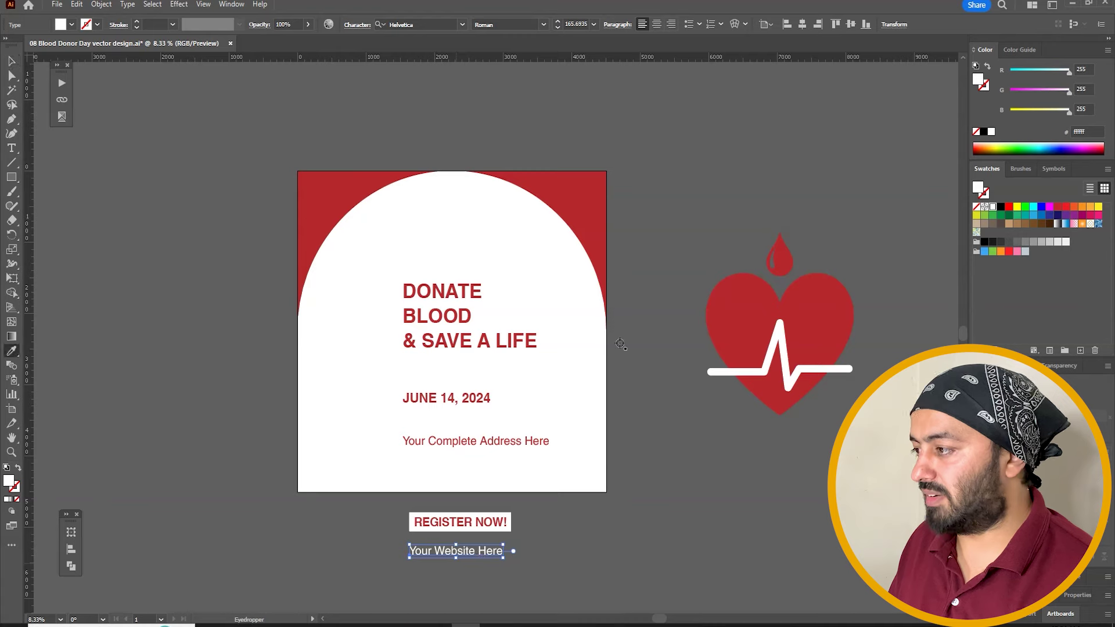
{"action": "key", "text": "i"}
{"action": "left_click", "coordinate": [600, 219]}
{"action": "key", "text": "v"}
{"action": "left_click", "coordinate": [665, 405]}
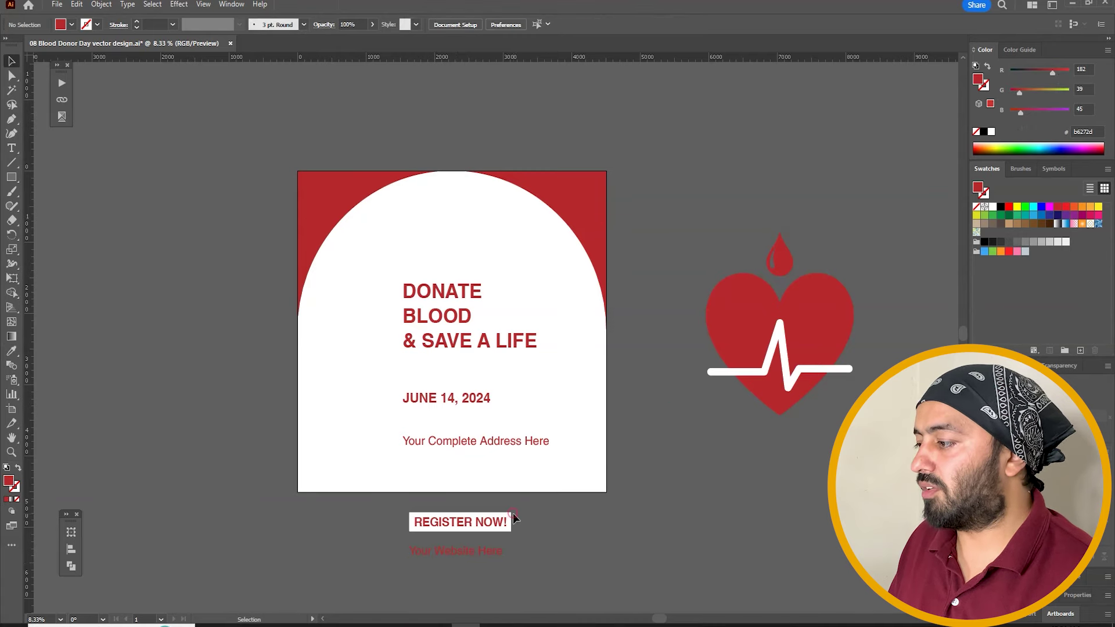
Step: Recolour the REGISTER NOW! box red and its lettering white using sampled colours
{"action": "left_click", "coordinate": [510, 521]}
{"action": "key", "text": "i"}
{"action": "left_click", "coordinate": [488, 402]}
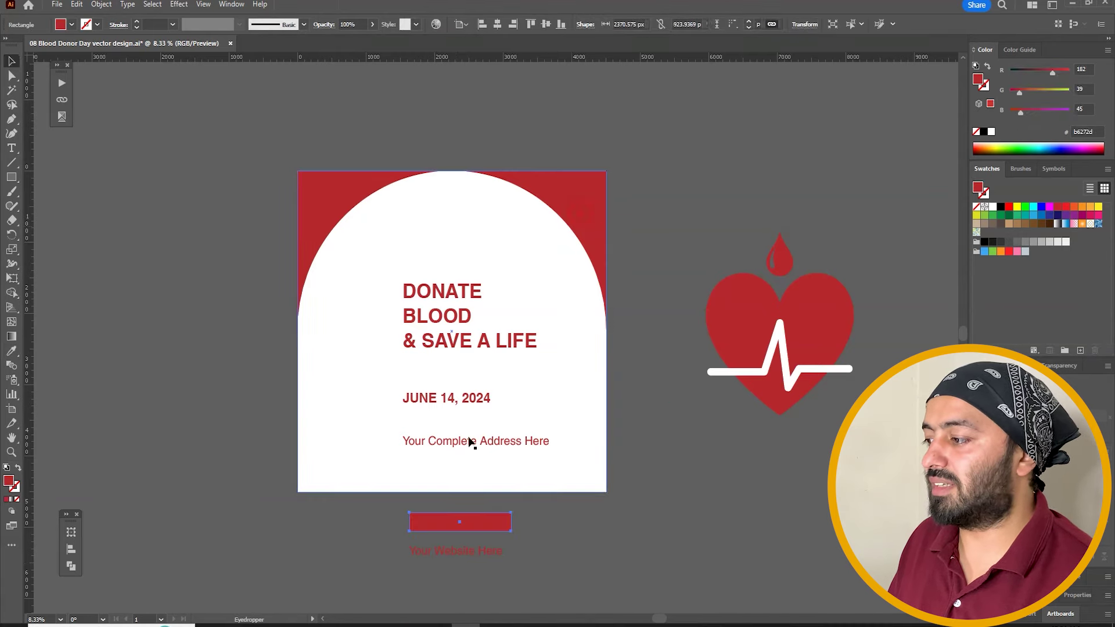
{"action": "left_click", "coordinate": [476, 526]}
{"action": "key", "text": "i"}
{"action": "left_click", "coordinate": [587, 383]}
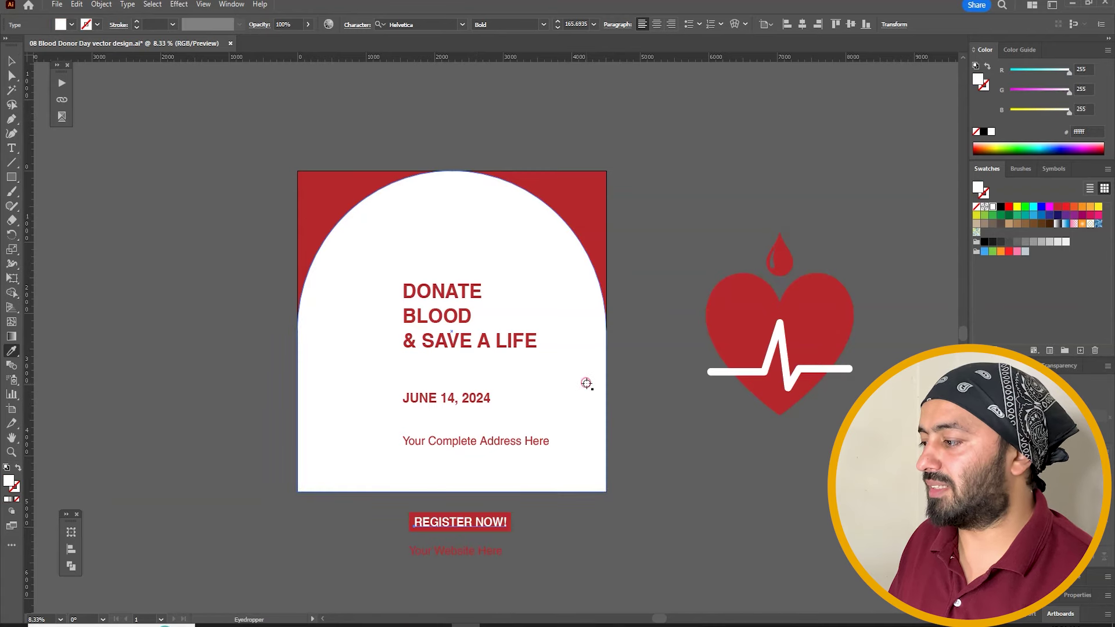
{"action": "key", "text": "v"}
{"action": "left_click", "coordinate": [652, 467]}
Step: Arrange the address, REGISTER NOW! button and website text on the lower part of the white arch
{"action": "left_click_drag", "start_coordinate": [423, 567], "coordinate": [419, 565]}
{"action": "left_click_drag", "start_coordinate": [501, 525], "coordinate": [508, 459]}
{"action": "key", "text": "ctrl+z"}
{"action": "left_click_drag", "start_coordinate": [510, 507], "coordinate": [510, 452]}
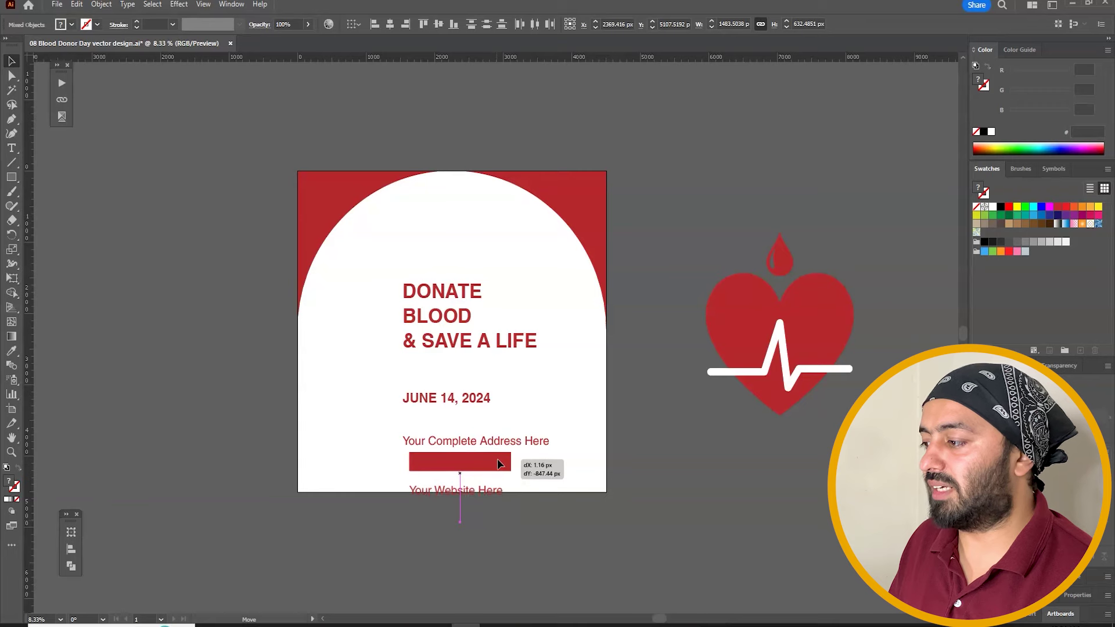
{"action": "left_click", "coordinate": [518, 527]}
{"action": "left_click_drag", "start_coordinate": [626, 428], "coordinate": [400, 506]}
{"action": "left_click_drag", "start_coordinate": [333, 516], "coordinate": [371, 482], "text": "shift"}
{"action": "left_click_drag", "start_coordinate": [463, 462], "coordinate": [466, 458]}
{"action": "left_click", "coordinate": [625, 503]}
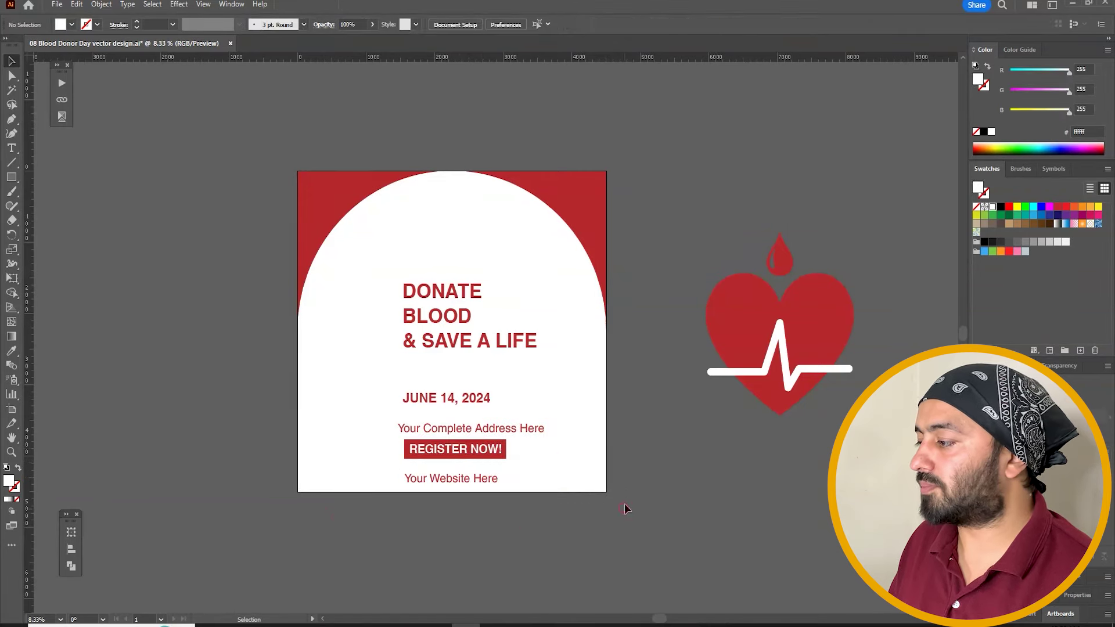
Step: Examine the heart, blood drop and heartbeat line artwork beside the artboard up close
{"action": "left_click_drag", "start_coordinate": [638, 392], "coordinate": [605, 417]}
{"action": "left_click_drag", "start_coordinate": [808, 231], "coordinate": [692, 446]}
{"action": "left_click", "coordinate": [693, 446]}
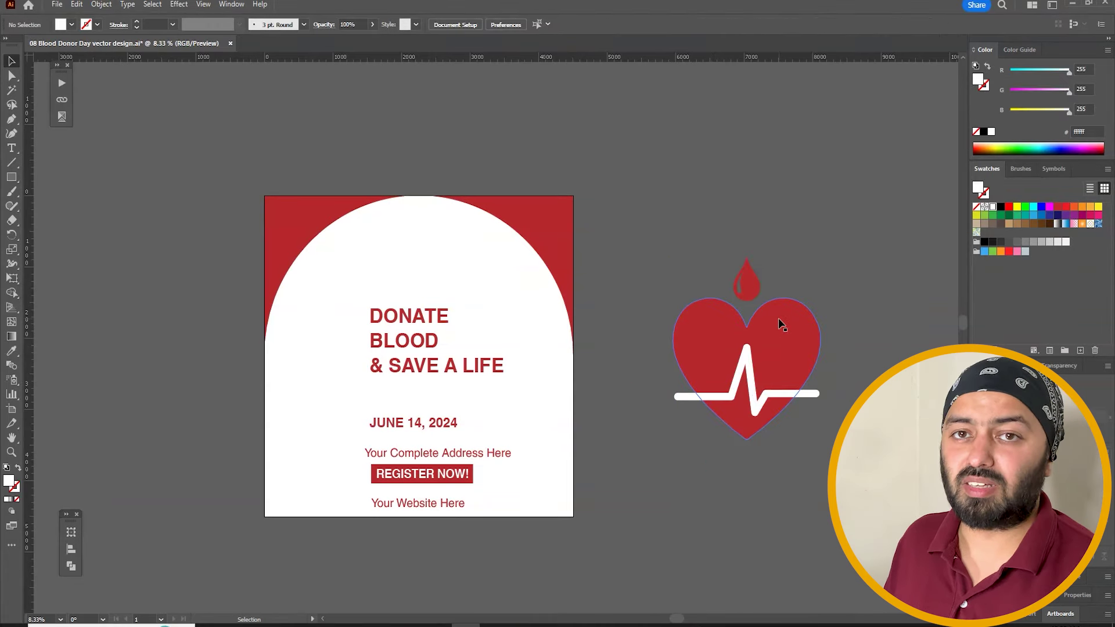
{"action": "left_click_drag", "start_coordinate": [835, 289], "coordinate": [662, 271]}
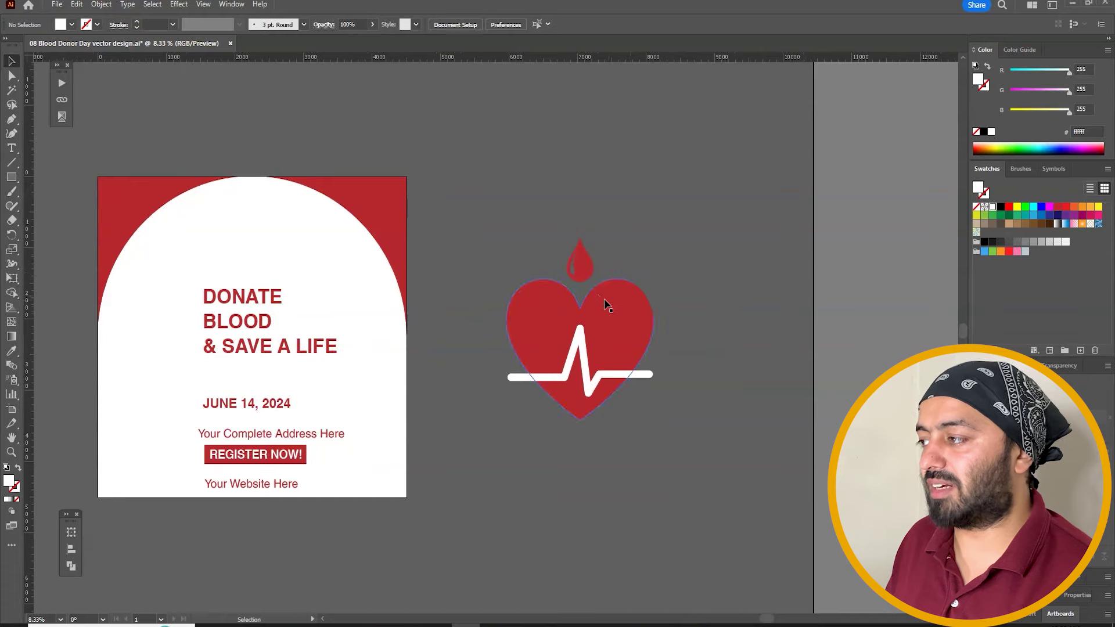
{"action": "left_click", "coordinate": [588, 267]}
{"action": "left_click", "coordinate": [622, 240]}
{"action": "key", "text": "z"}
{"action": "left_click_drag", "start_coordinate": [671, 207], "coordinate": [486, 434]}
{"action": "left_click_drag", "start_coordinate": [501, 363], "coordinate": [458, 373]}
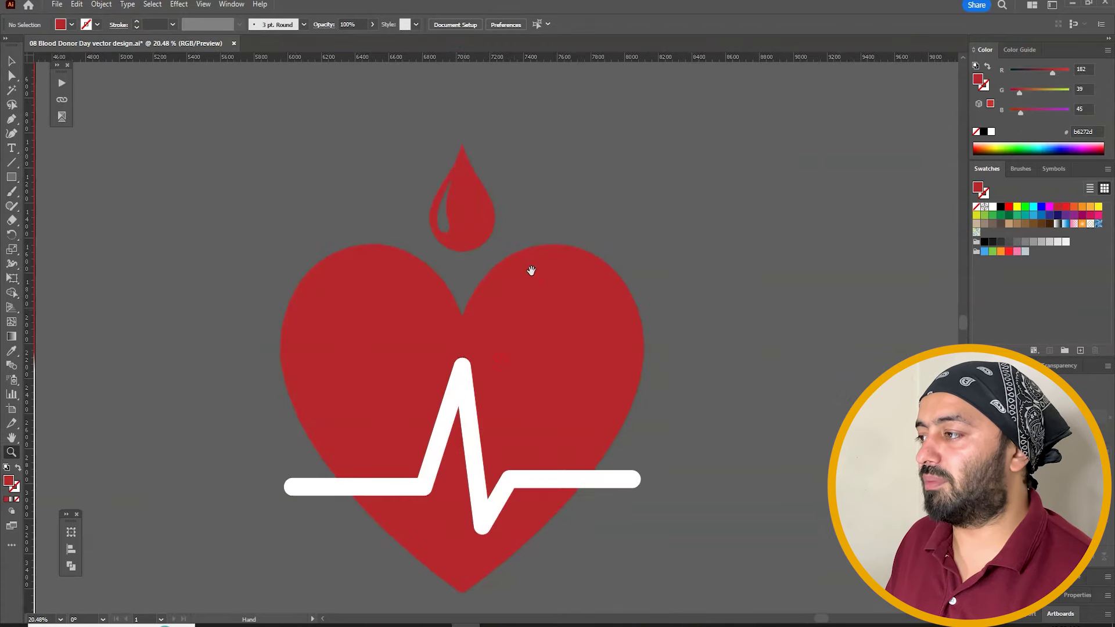
Step: Draw a six-point heartbeat line below the heart with the Pen tool, using the existing line's white 100 pt stroke
{"action": "key", "text": "v"}
{"action": "left_click", "coordinate": [485, 465]}
{"action": "left_click", "coordinate": [497, 498]}
{"action": "left_click_drag", "start_coordinate": [552, 512], "coordinate": [561, 377]}
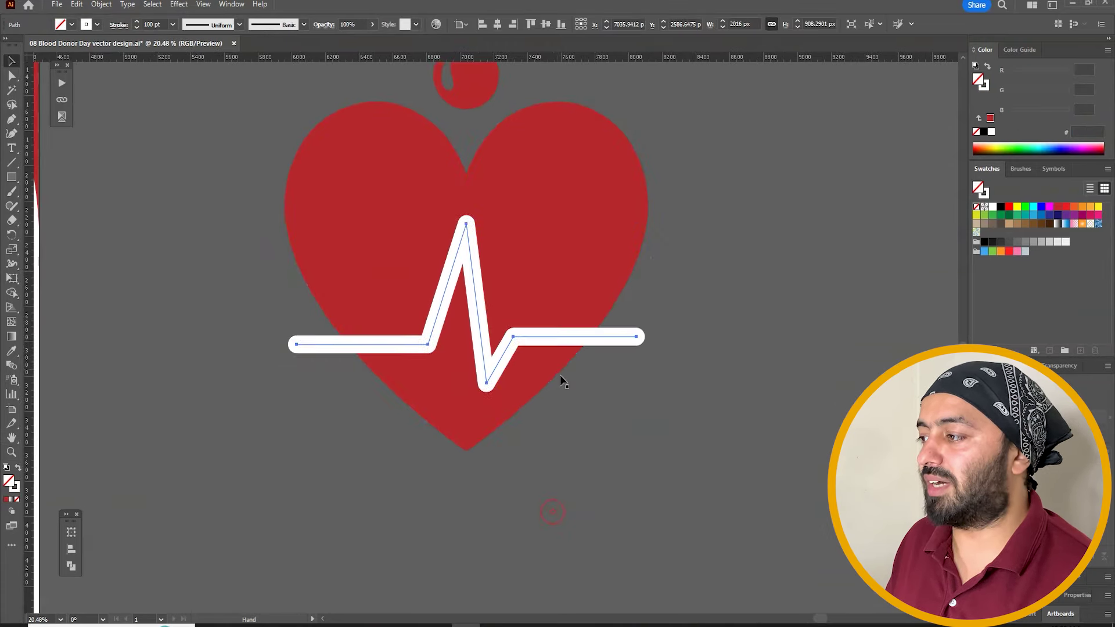
{"action": "left_click", "coordinate": [600, 398]}
{"action": "key", "text": "p"}
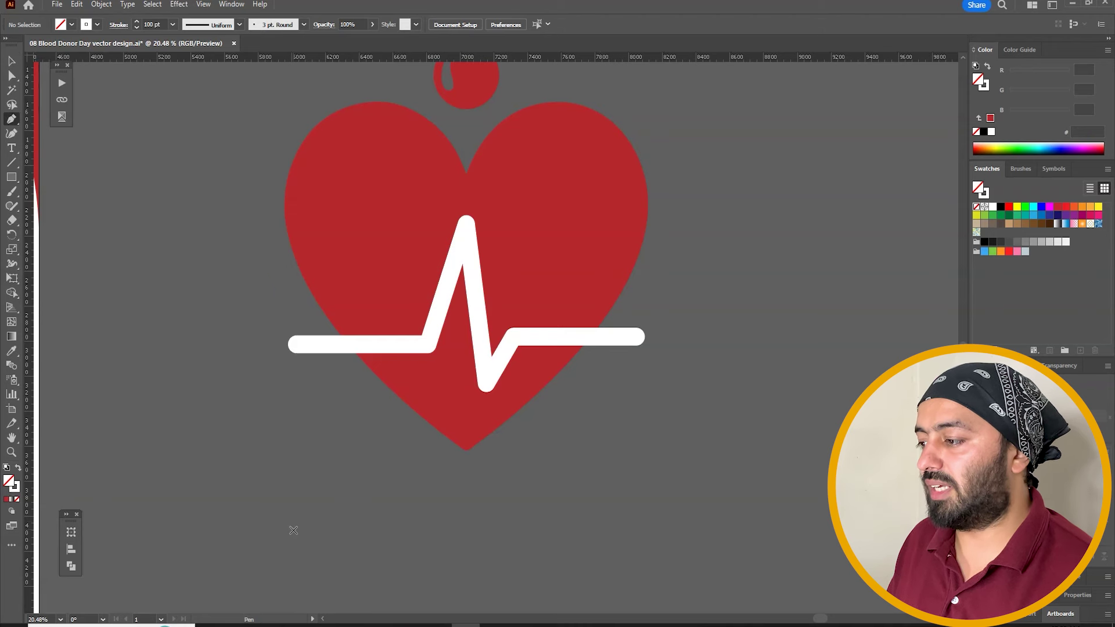
{"action": "left_click", "coordinate": [294, 530]}
{"action": "left_click", "coordinate": [453, 529]}
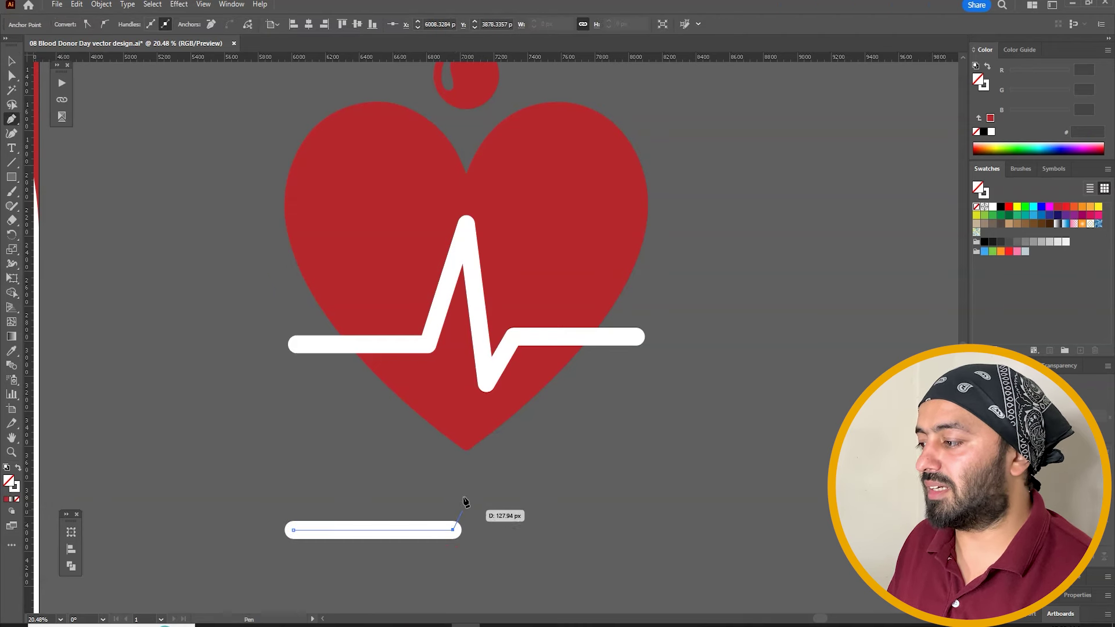
{"action": "left_click", "coordinate": [466, 402]}
{"action": "left_click", "coordinate": [503, 596]}
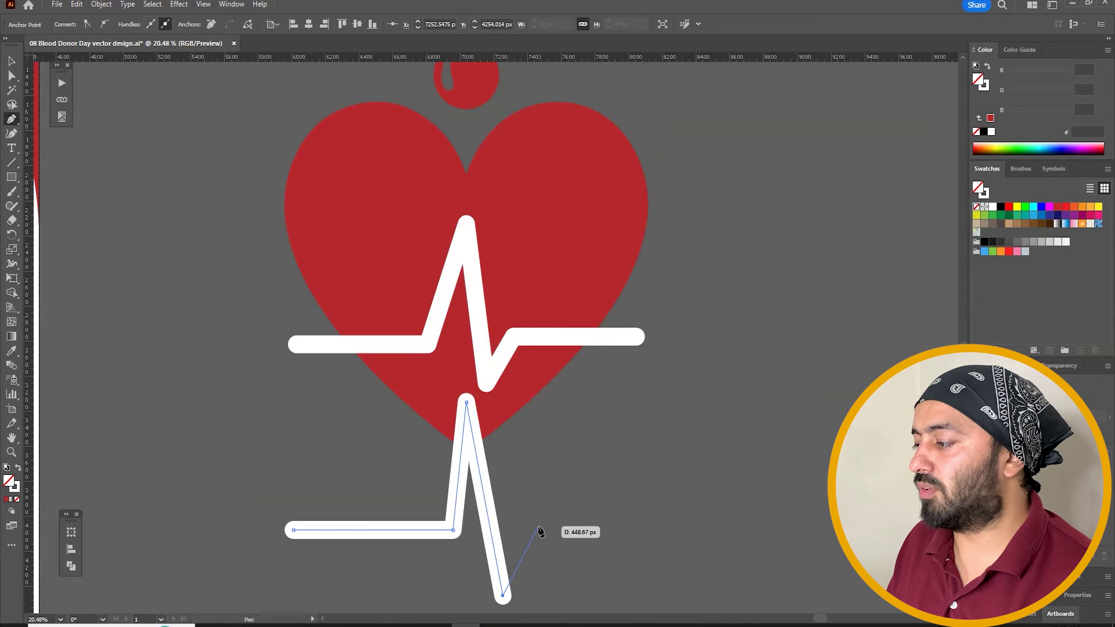
{"action": "left_click", "coordinate": [541, 525]}
{"action": "left_click", "coordinate": [658, 524]}
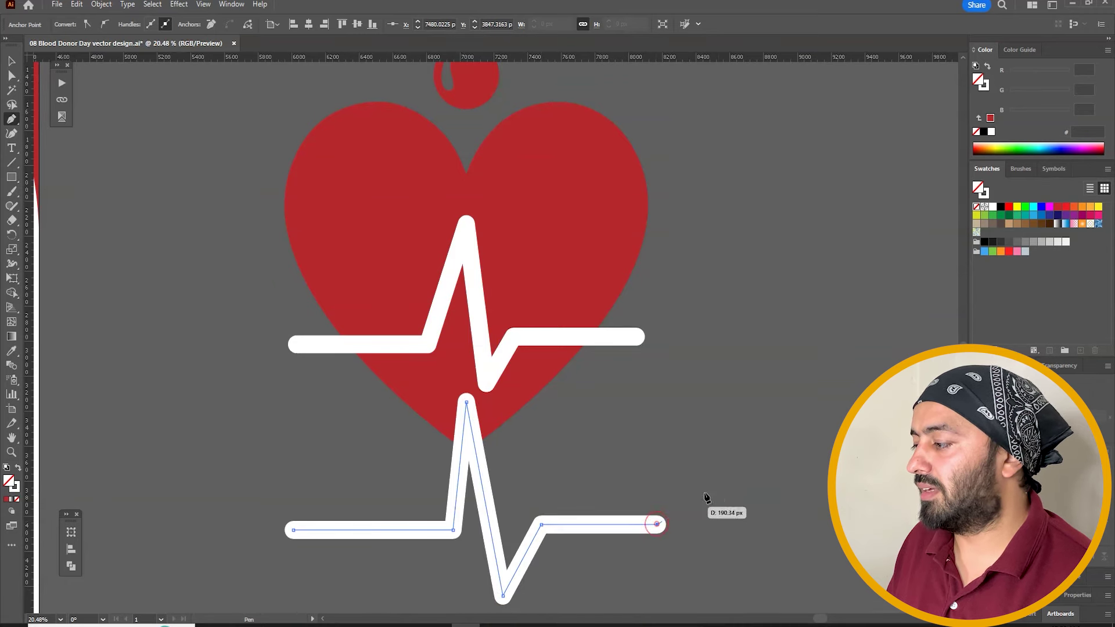
Step: Delete the extra heartbeat line drawn below the heart
{"action": "left_click", "coordinate": [722, 468], "text": "ctrl"}
{"action": "left_click", "coordinate": [626, 552]}
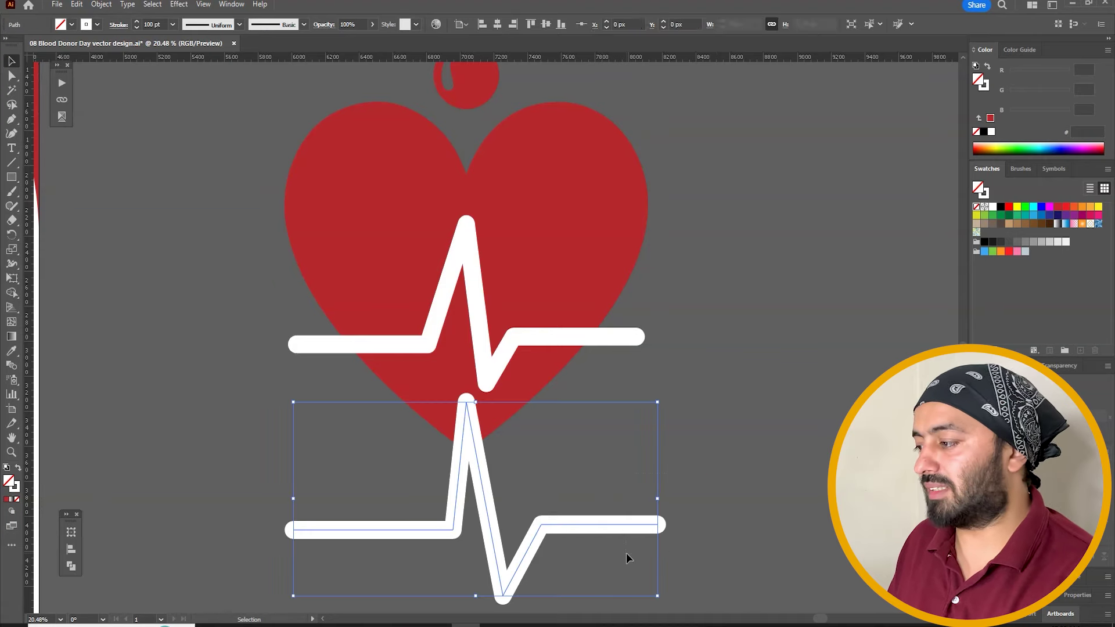
{"action": "key", "text": "Delete"}
Step: Expand the appearance of the drop, heart and heartbeat artwork, then expand its fills and strokes into shapes
{"action": "left_click_drag", "start_coordinate": [651, 308], "coordinate": [723, 378]}
{"action": "key", "text": "ctrl+minus"}
{"action": "key", "text": "ctrl+minus"}
{"action": "key", "text": "ctrl+minus"}
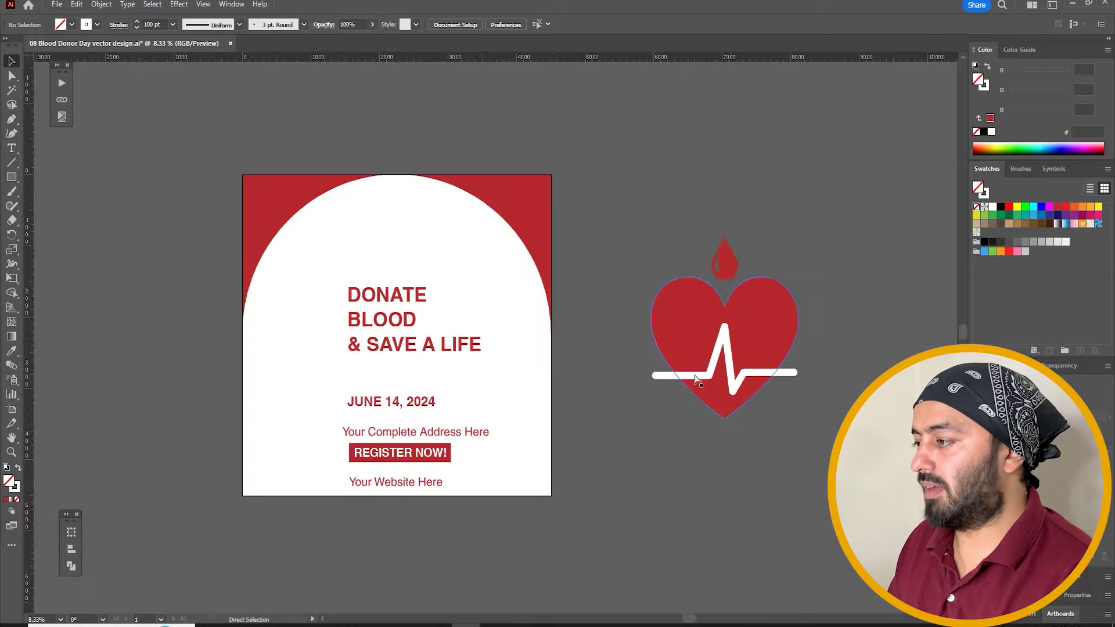
{"action": "left_click_drag", "start_coordinate": [584, 418], "coordinate": [617, 460]}
{"action": "left_click_drag", "start_coordinate": [778, 272], "coordinate": [757, 413]}
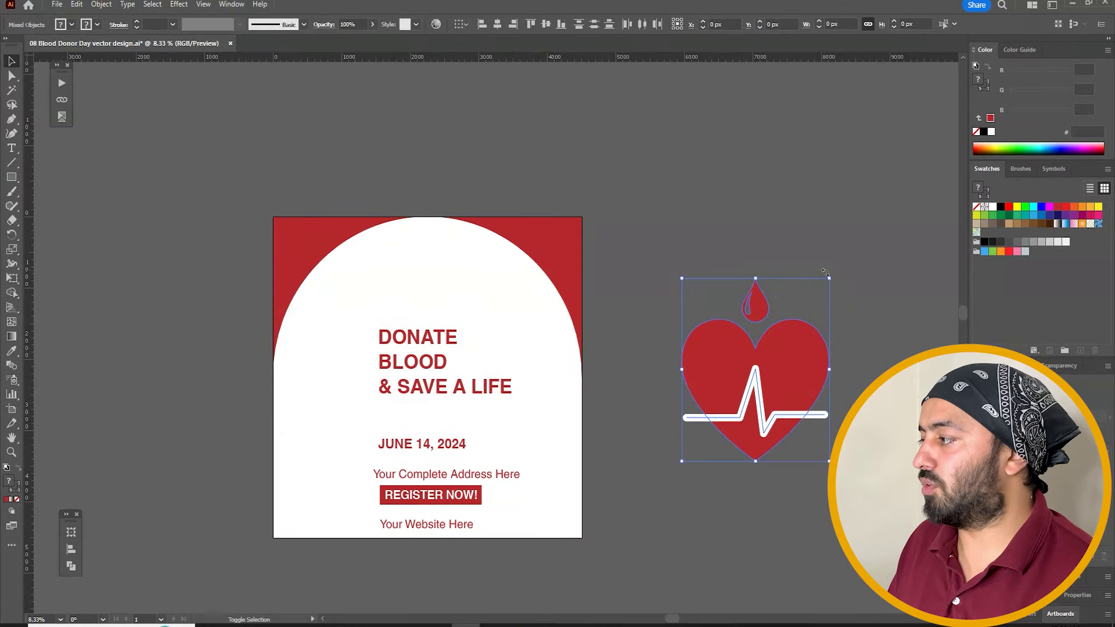
{"action": "left_click", "coordinate": [101, 4]}
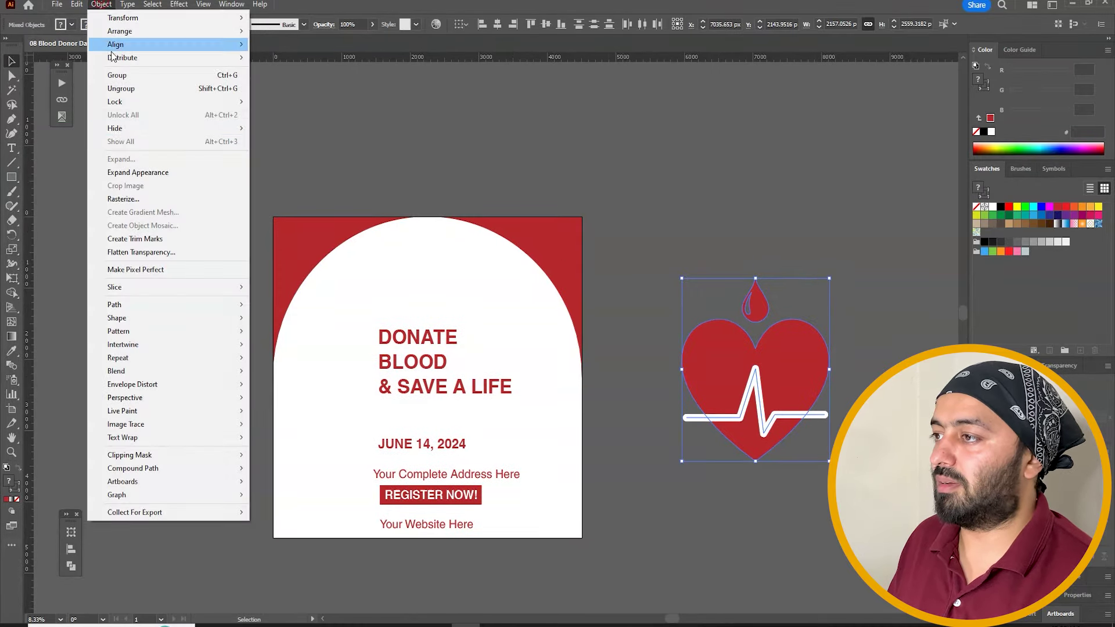
{"action": "left_click", "coordinate": [152, 176]}
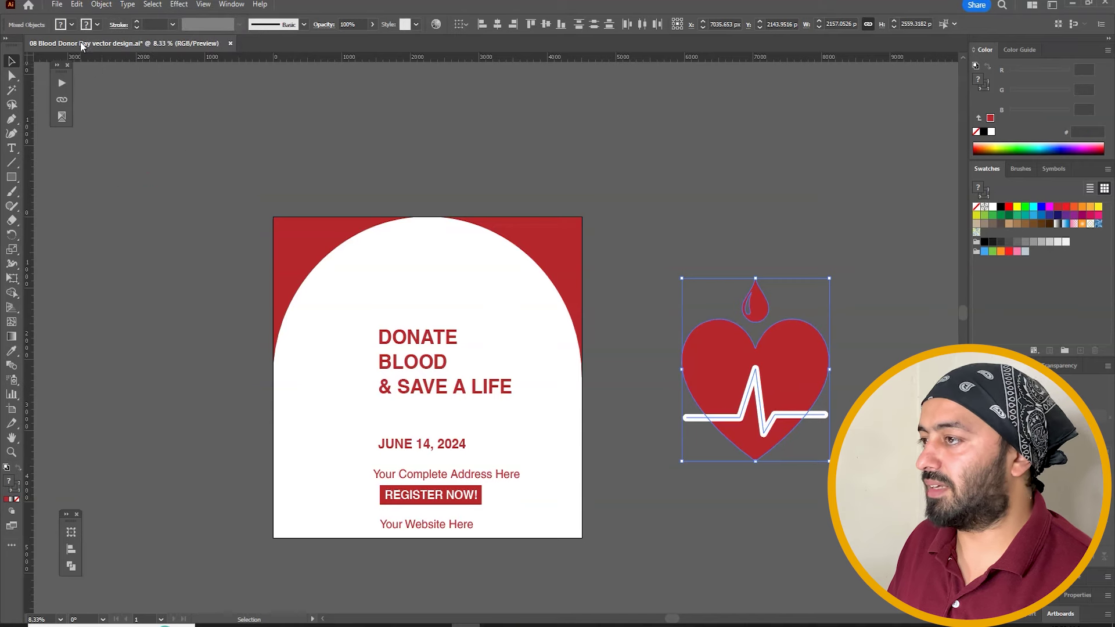
{"action": "left_click", "coordinate": [101, 4]}
{"action": "left_click", "coordinate": [157, 166]}
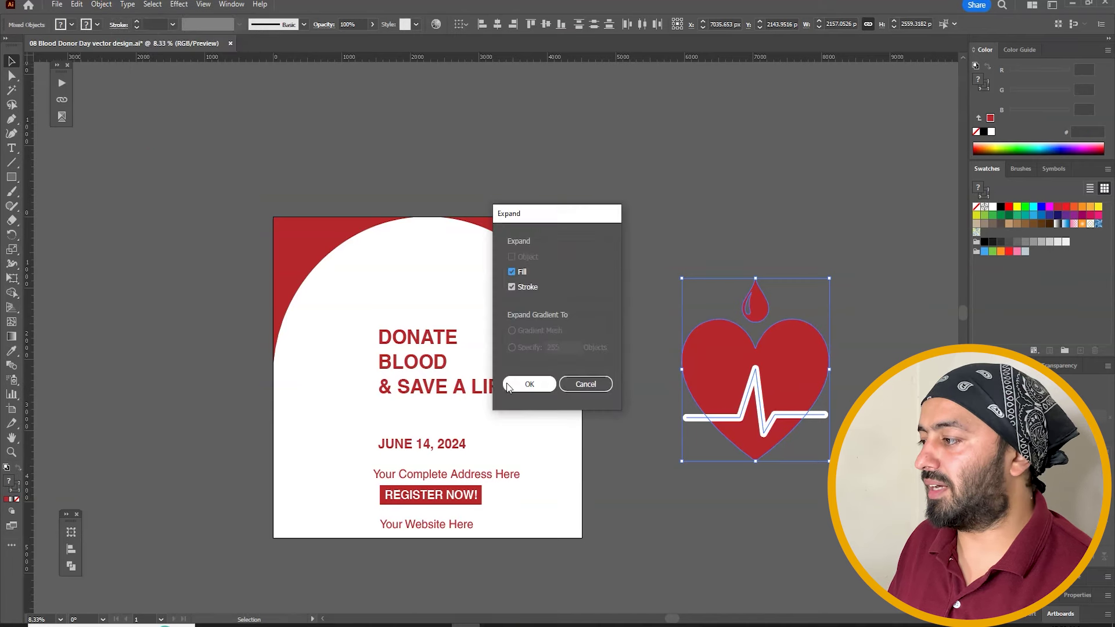
{"action": "left_click", "coordinate": [538, 384]}
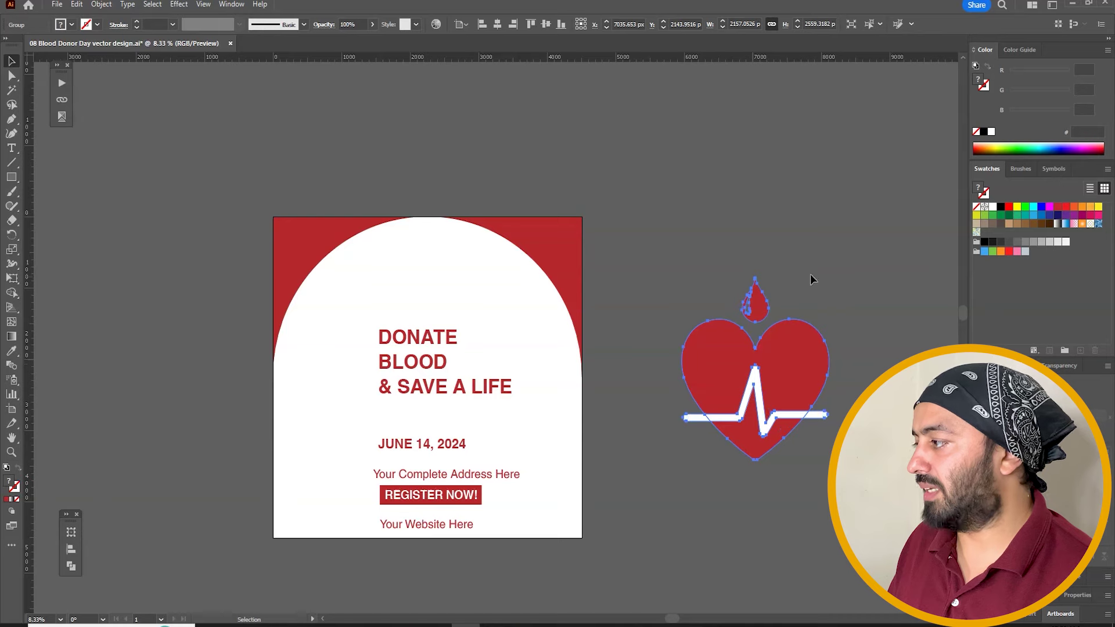
Step: Scale the drop, heart and heartbeat artwork to about half size and place it centred above DONATE at the top of the arch
{"action": "left_click_drag", "start_coordinate": [829, 279], "coordinate": [428, 273]}
{"action": "left_click_drag", "start_coordinate": [428, 311], "coordinate": [423, 318]}
{"action": "left_click", "coordinate": [587, 319]}
Step: Centre-justify the DONATE BLOOD & SAVE A LIFE lines and centre them horizontally on the artboard
{"action": "key", "text": "z"}
{"action": "left_click_drag", "start_coordinate": [621, 188], "coordinate": [174, 583]}
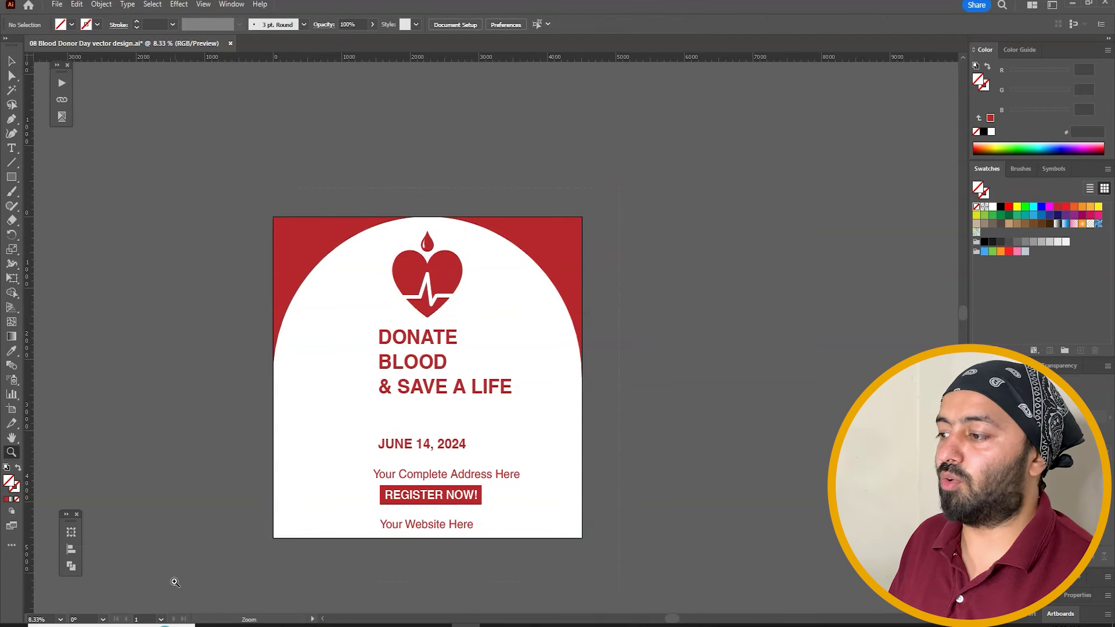
{"action": "key", "text": "space"}
{"action": "left_click_drag", "start_coordinate": [249, 482], "coordinate": [215, 475]}
{"action": "key", "text": "v"}
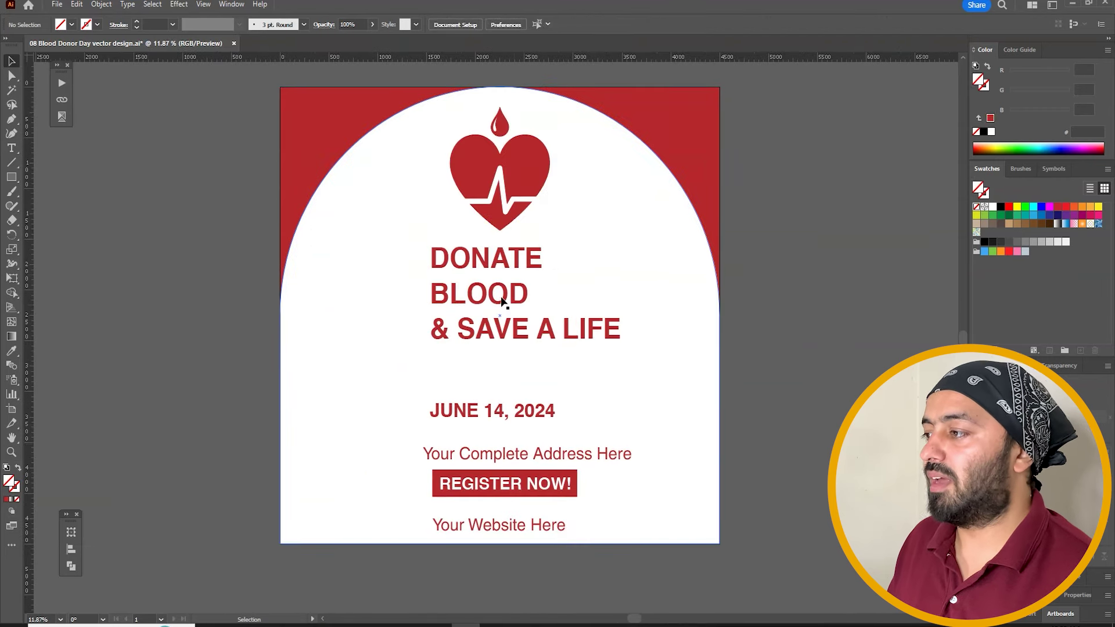
{"action": "left_click", "coordinate": [520, 268]}
{"action": "left_click", "coordinate": [657, 24]}
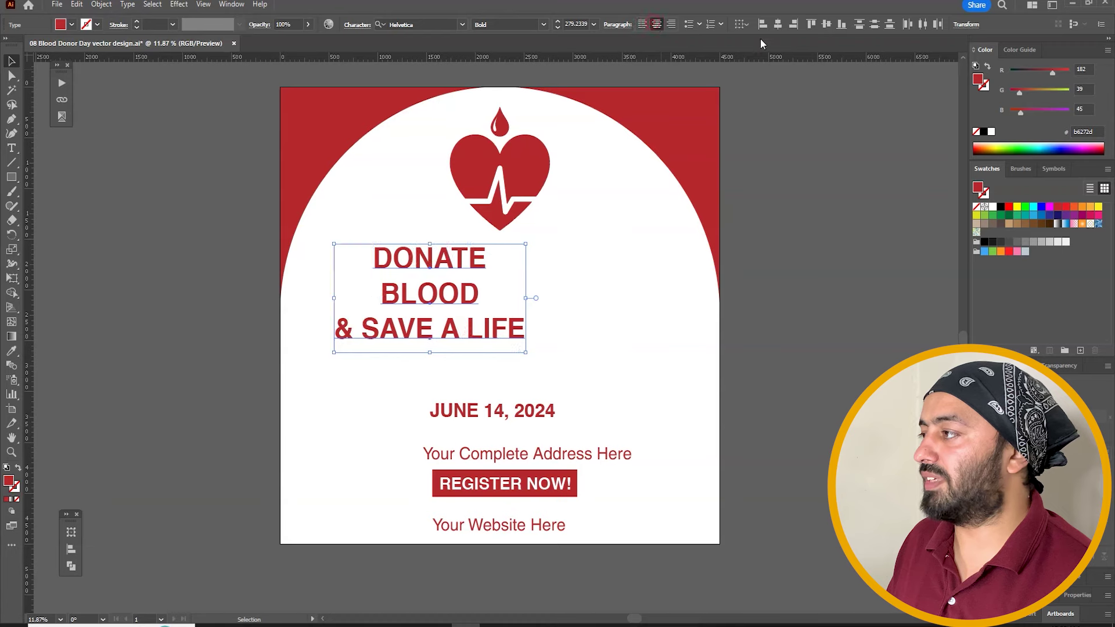
{"action": "left_click", "coordinate": [778, 127]}
{"action": "left_click_drag", "start_coordinate": [216, 273], "coordinate": [473, 317]}
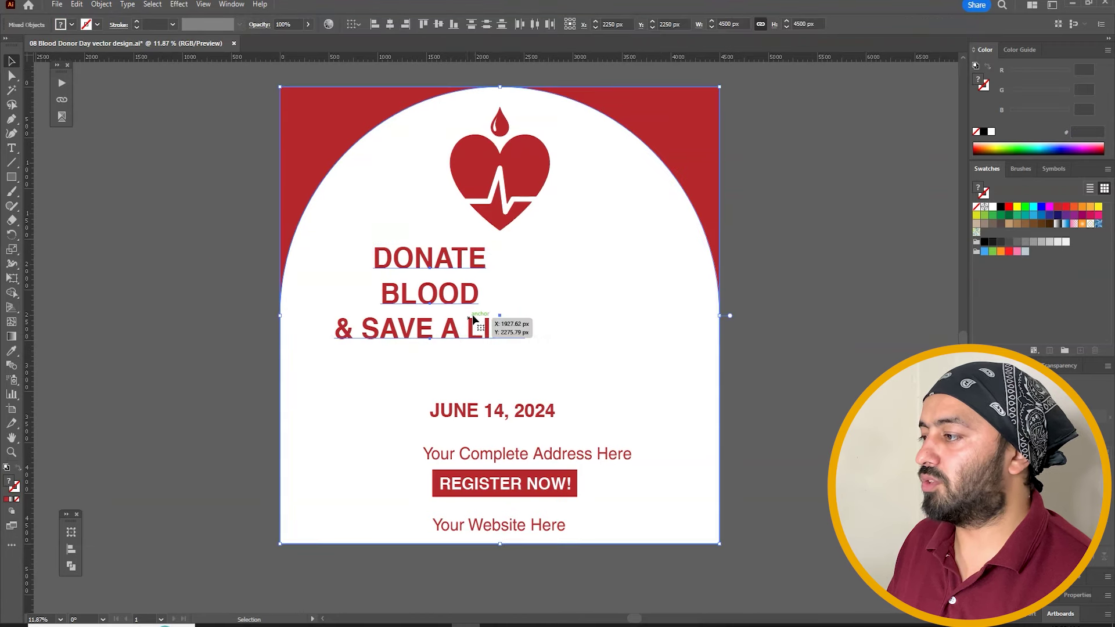
{"action": "left_click", "coordinate": [390, 23]}
{"action": "left_click", "coordinate": [164, 211]}
Step: Enlarge DONATE to about 307.5 pt and BLOOD to about 358 pt, stacking them closely at equal width
{"action": "key", "text": "z"}
{"action": "left_click_drag", "start_coordinate": [726, 192], "coordinate": [181, 392]}
{"action": "key", "text": "v"}
{"action": "left_click", "coordinate": [547, 282]}
{"action": "left_click_drag", "start_coordinate": [578, 322], "coordinate": [580, 327]}
{"action": "left_click", "coordinate": [580, 356]}
{"action": "left_click_drag", "start_coordinate": [576, 381], "coordinate": [577, 400]}
{"action": "left_click_drag", "start_coordinate": [558, 348], "coordinate": [564, 340]}
{"action": "left_click_drag", "start_coordinate": [691, 306], "coordinate": [683, 306]}
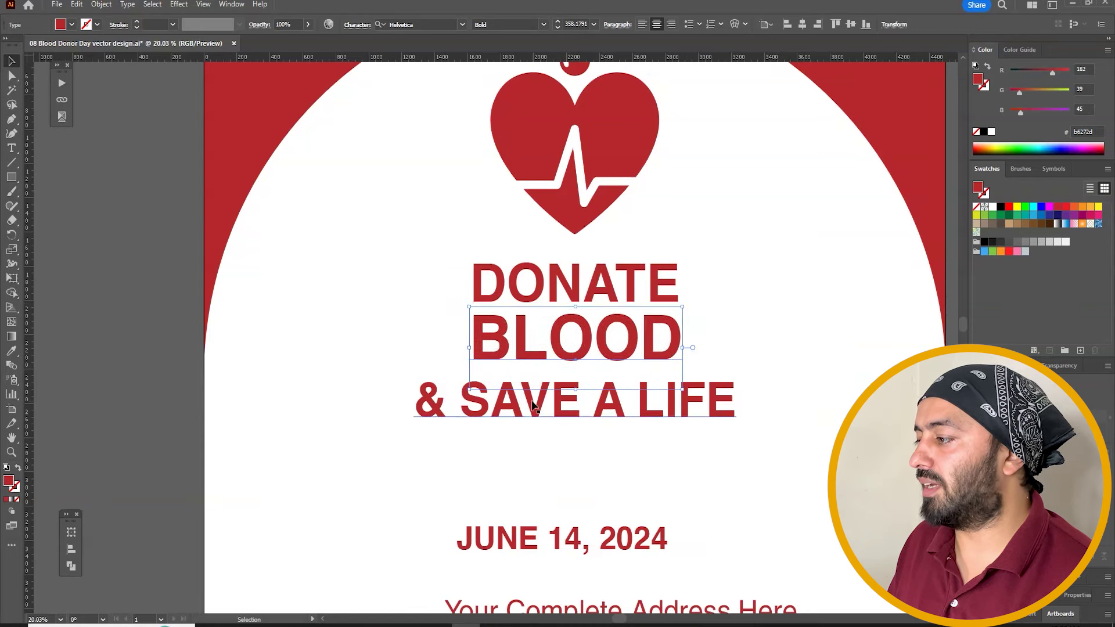
Step: Shrink & SAVE A LIFE to about 180.5 pt, matching the width of BLOOD, and place it directly beneath
{"action": "left_click_drag", "start_coordinate": [533, 405], "coordinate": [592, 394]}
{"action": "left_click_drag", "start_coordinate": [793, 367], "coordinate": [680, 348]}
{"action": "left_click_drag", "start_coordinate": [642, 410], "coordinate": [633, 389]}
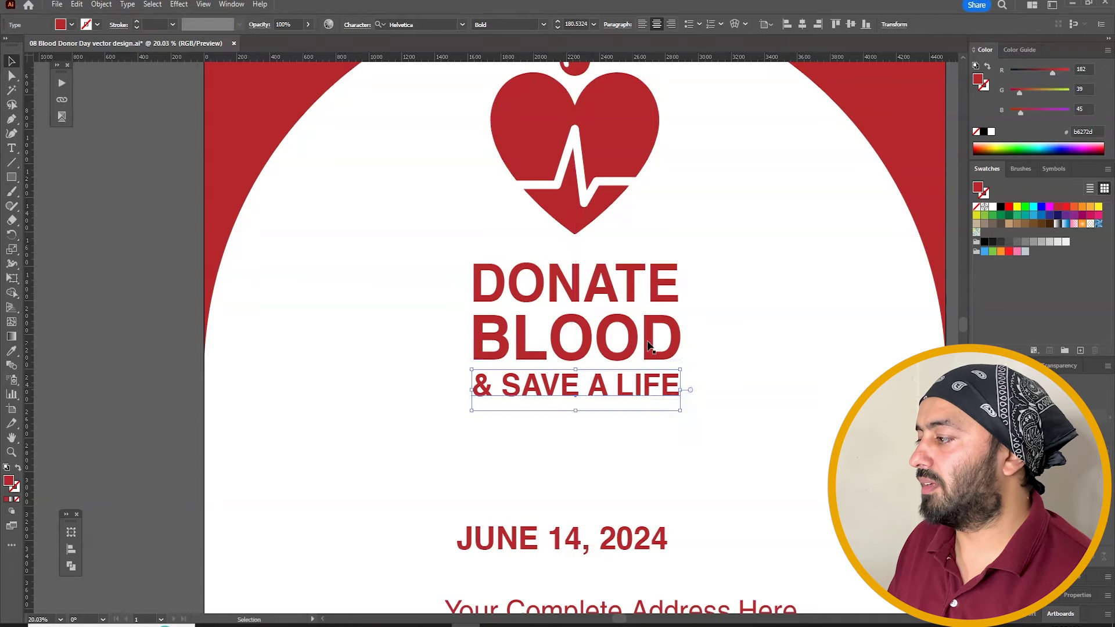
Step: Recolour DONATE and & SAVE A LIFE black
{"action": "left_click", "coordinate": [607, 337], "text": "shift"}
{"action": "left_click", "coordinate": [604, 277]}
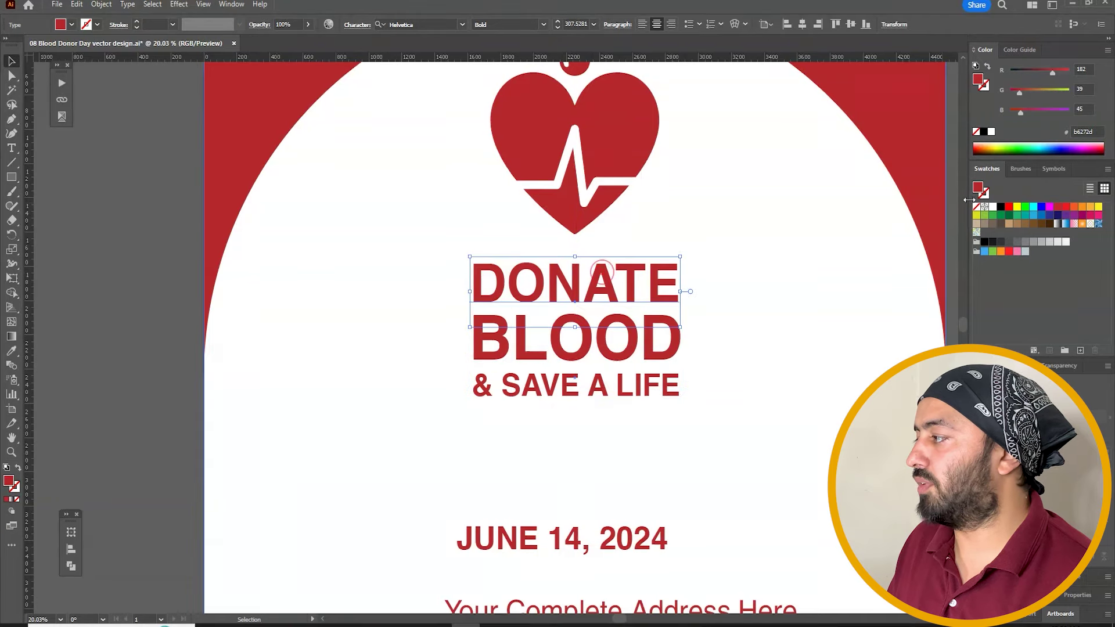
{"action": "left_click", "coordinate": [1001, 207]}
{"action": "left_click", "coordinate": [581, 386]}
{"action": "left_click", "coordinate": [1001, 208]}
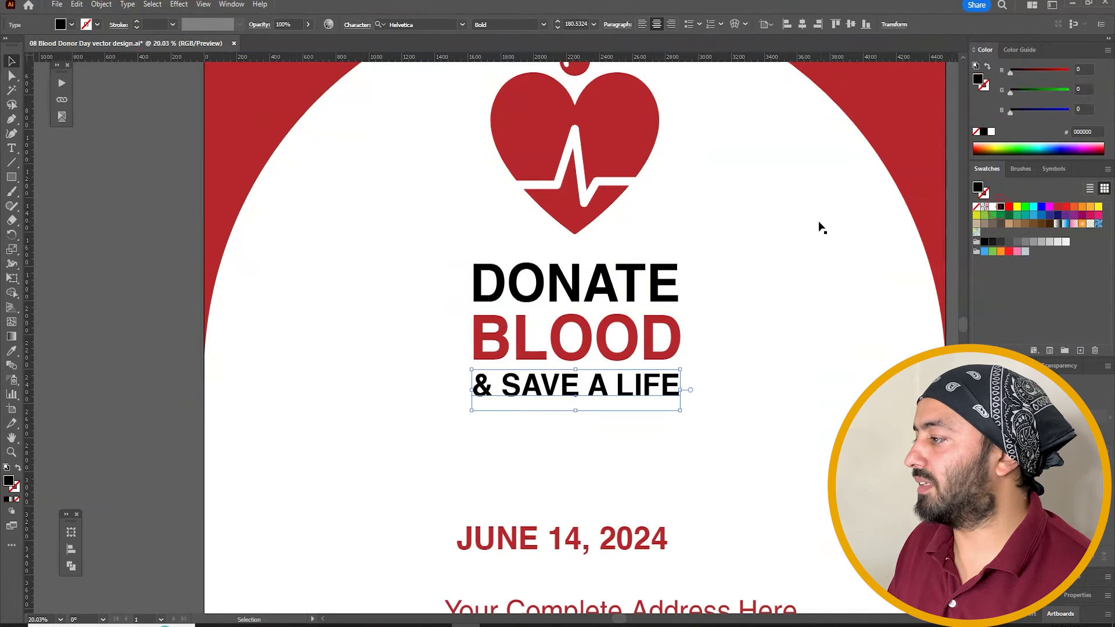
Step: Move JUNE 14, 2024 up beneath the slogan and scale it to the slogan's width
{"action": "left_click", "coordinate": [818, 221]}
{"action": "left_click_drag", "start_coordinate": [804, 261], "coordinate": [661, 238]}
{"action": "left_click_drag", "start_coordinate": [465, 519], "coordinate": [480, 451]}
{"action": "left_click_drag", "start_coordinate": [550, 449], "coordinate": [541, 442]}
{"action": "left_click", "coordinate": [861, 347]}
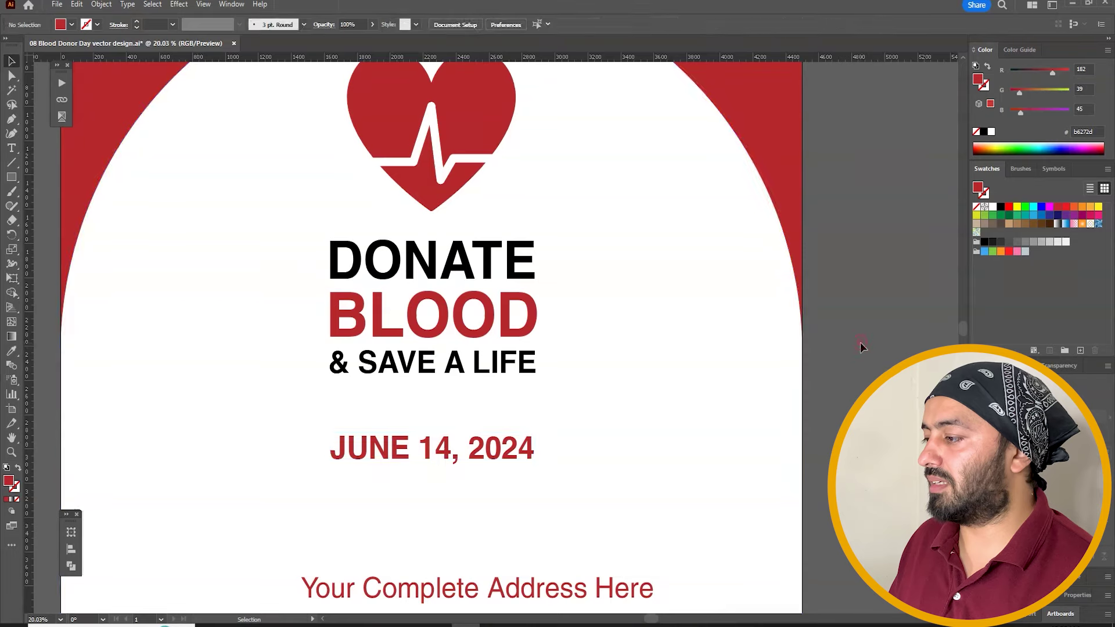
Step: Centre-justify the address line, centre it horizontally on the artboard and reduce it to about 144.7 pt
{"action": "key", "text": "ctrl+0"}
{"action": "left_click_drag", "start_coordinate": [550, 511], "coordinate": [518, 477]}
{"action": "left_click", "coordinate": [656, 24]}
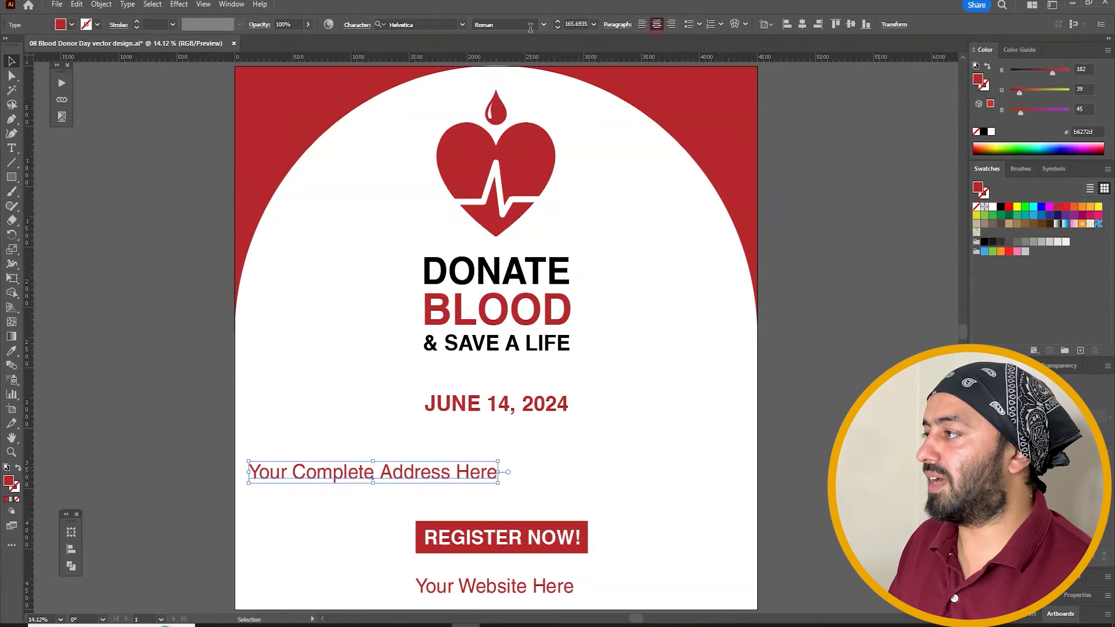
{"action": "left_click", "coordinate": [802, 24]}
{"action": "left_click", "coordinate": [772, 180]}
{"action": "left_click_drag", "start_coordinate": [580, 471], "coordinate": [603, 452]}
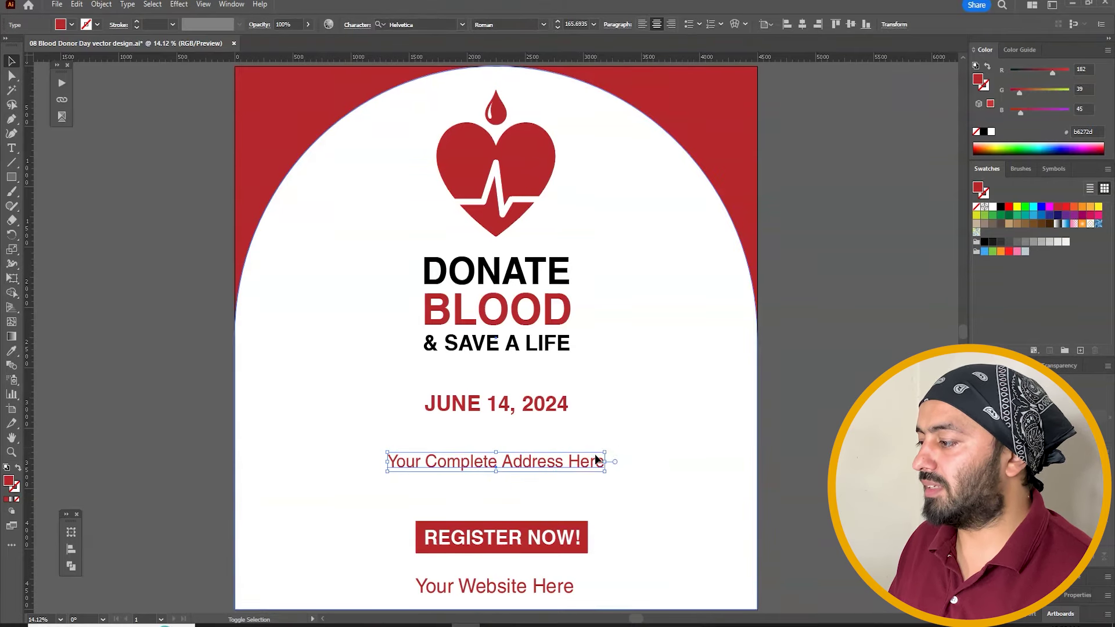
Step: Move the REGISTER NOW! button and the website text up closer to the address line
{"action": "left_click_drag", "start_coordinate": [772, 536], "coordinate": [496, 583]}
{"action": "left_click", "coordinate": [593, 524], "text": "shift"}
{"action": "left_click", "coordinate": [754, 179], "text": "shift"}
{"action": "left_click_drag", "start_coordinate": [564, 531], "coordinate": [564, 511]}
{"action": "left_click", "coordinate": [620, 533]}
Step: Match the website text's formatting to the address line with the Eyedropper and centre it horizontally on the artboard
{"action": "left_click", "coordinate": [514, 568]}
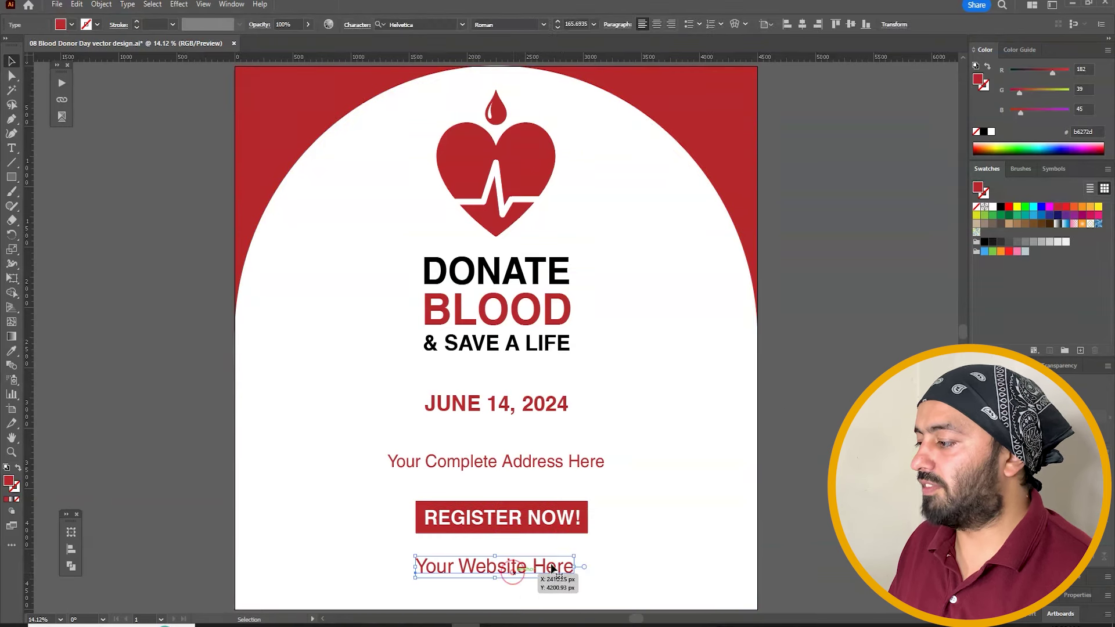
{"action": "left_click_drag", "start_coordinate": [494, 555], "coordinate": [496, 561]}
{"action": "key", "text": "i"}
{"action": "left_click", "coordinate": [556, 460]}
{"action": "key", "text": "v"}
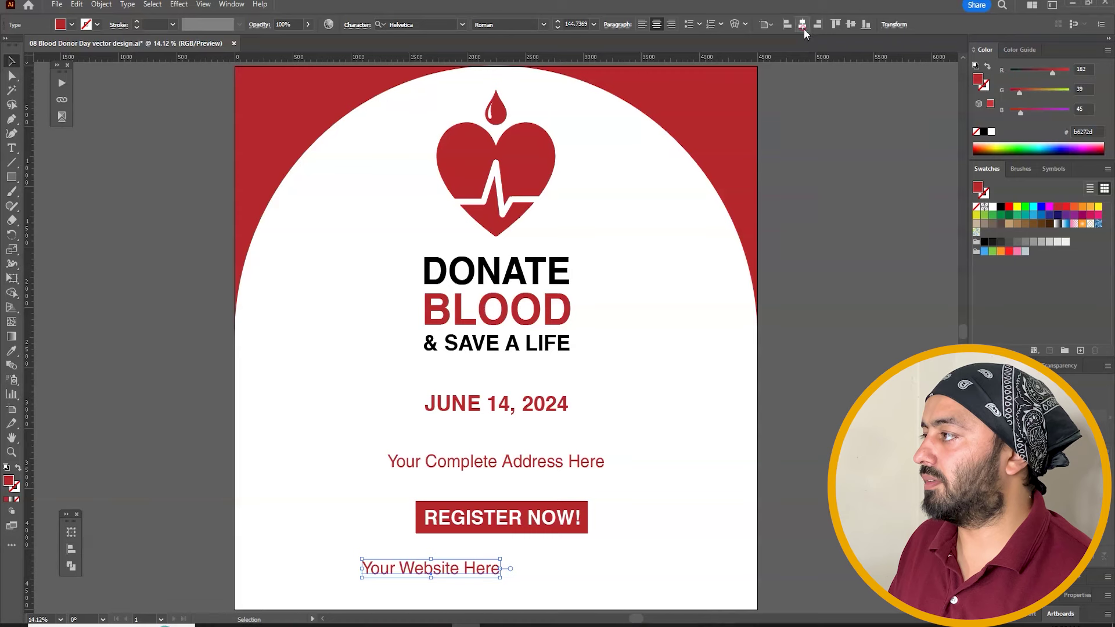
{"action": "left_click", "coordinate": [803, 26]}
{"action": "left_click", "coordinate": [820, 208]}
Step: Round the corners of the REGISTER NOW! rectangle fully into a pill shape
{"action": "left_click_drag", "start_coordinate": [798, 318], "coordinate": [772, 317]}
{"action": "key", "text": "ctrl+minus"}
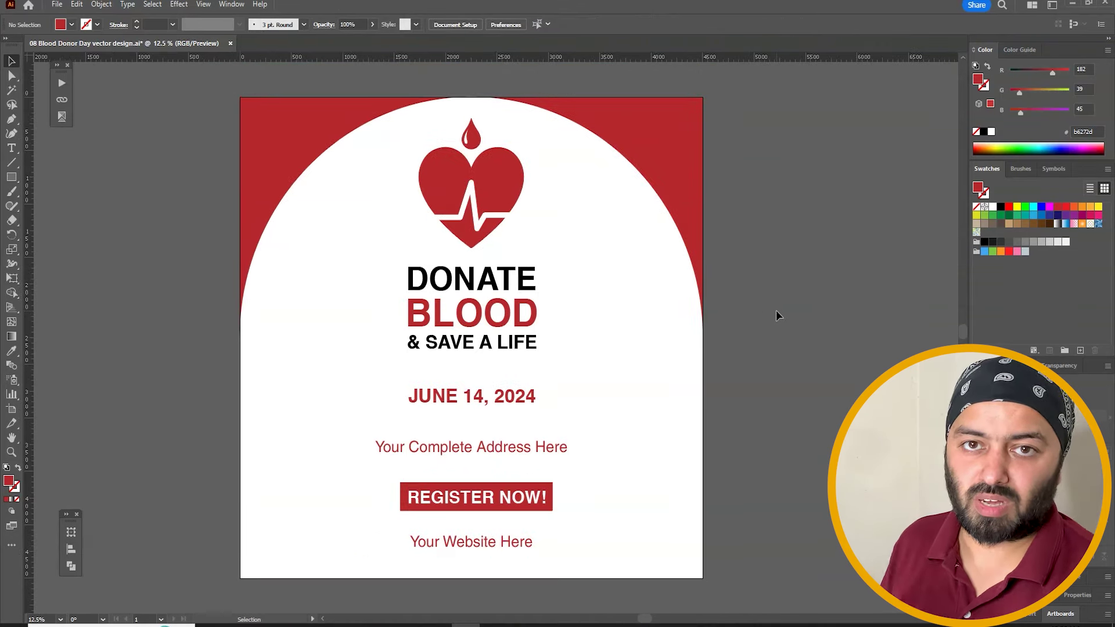
{"action": "scroll", "coordinate": [776, 315], "scroll_direction": "up", "scroll_amount": 3}
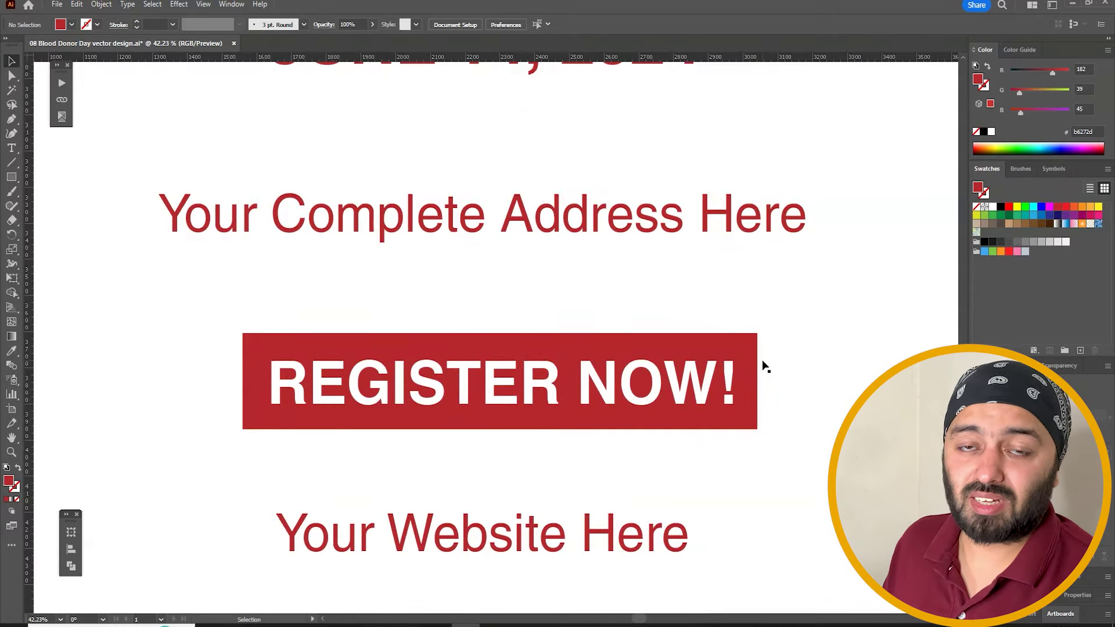
{"action": "left_click", "coordinate": [755, 354]}
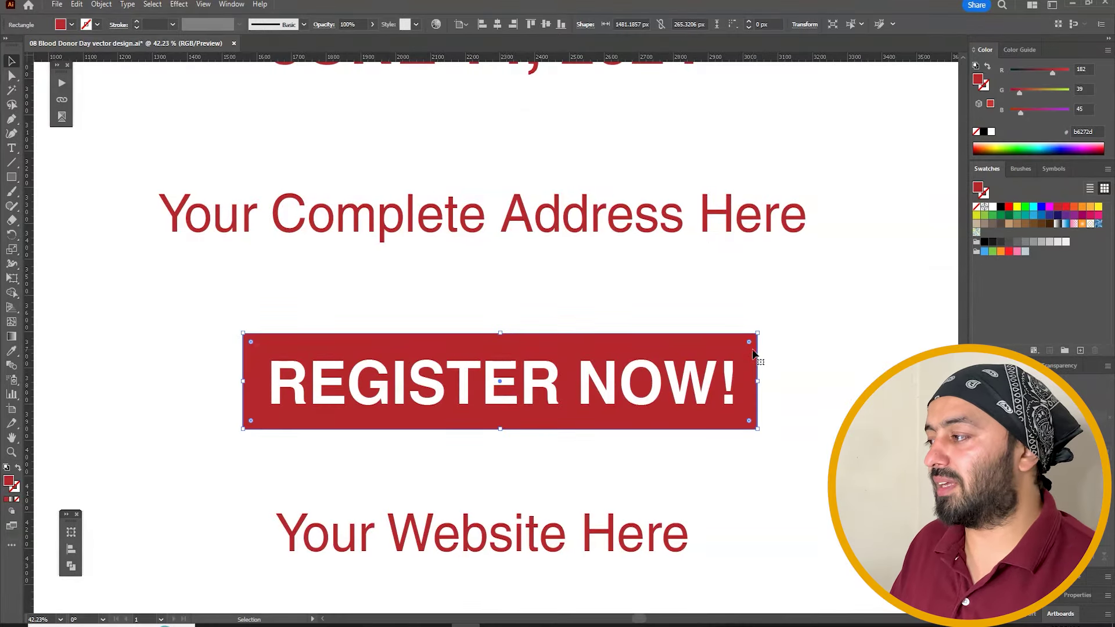
{"action": "left_click_drag", "start_coordinate": [725, 356], "coordinate": [560, 378]}
{"action": "left_click", "coordinate": [907, 339]}
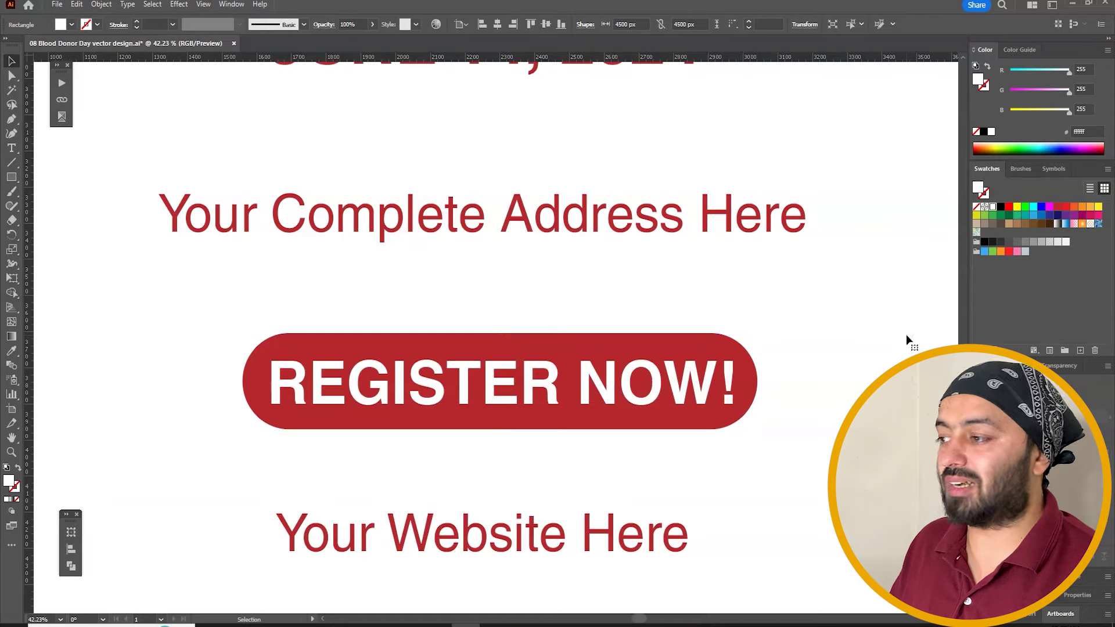
{"action": "key", "text": "ctrl+0"}
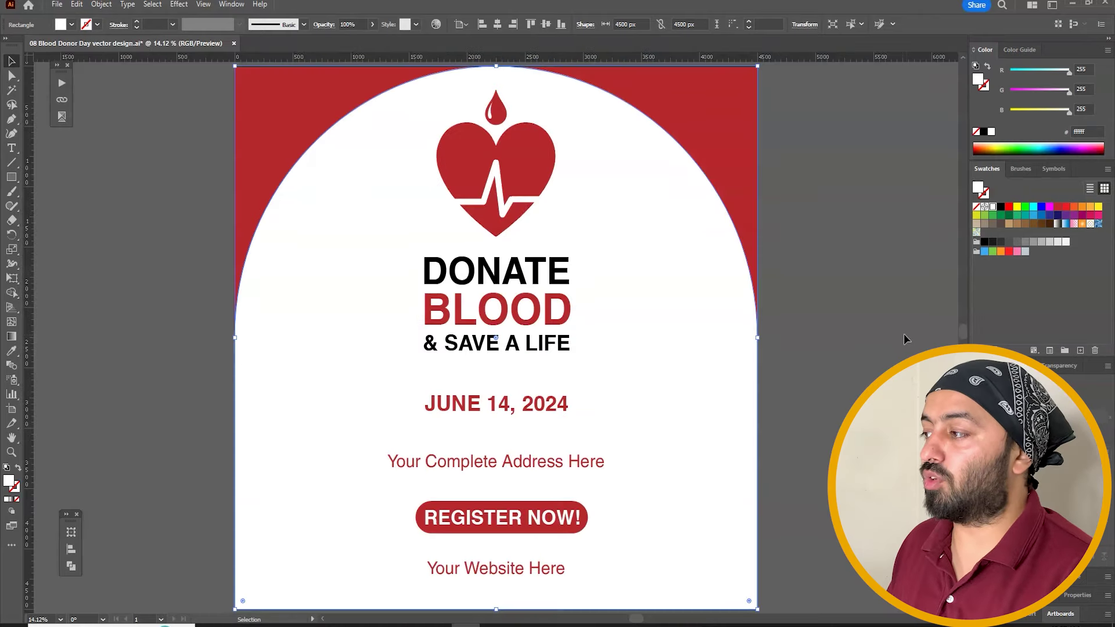
{"action": "left_click", "coordinate": [903, 335]}
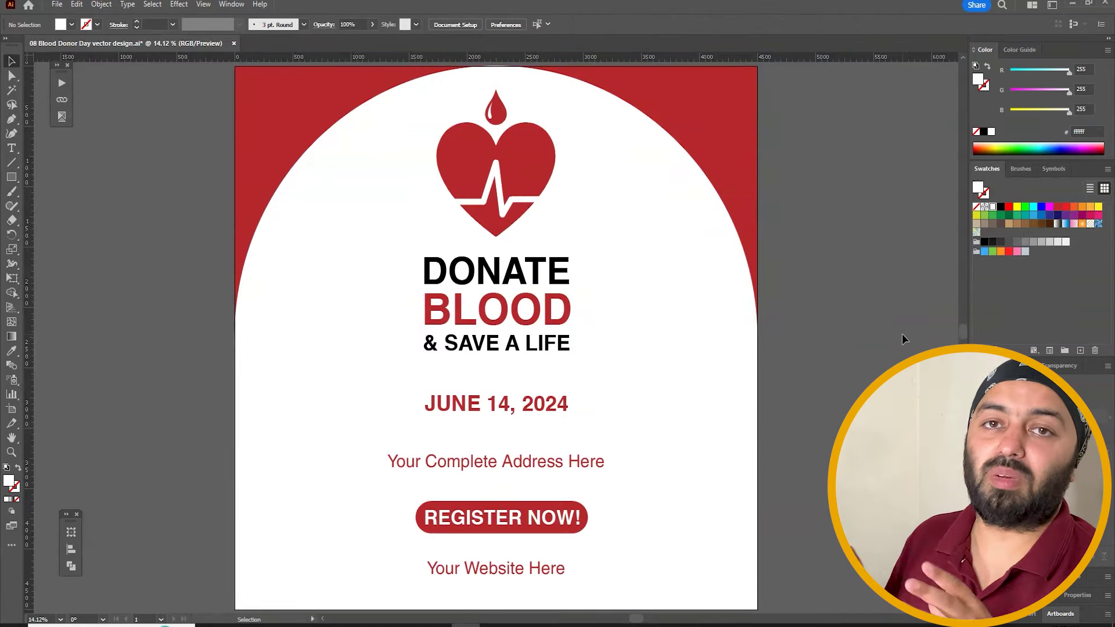
{"action": "left_click_drag", "start_coordinate": [523, 134], "coordinate": [555, 124]}
{"action": "key", "text": "ctrl+z"}
{"action": "left_click", "coordinate": [761, 235]}
{"action": "key", "text": "v"}
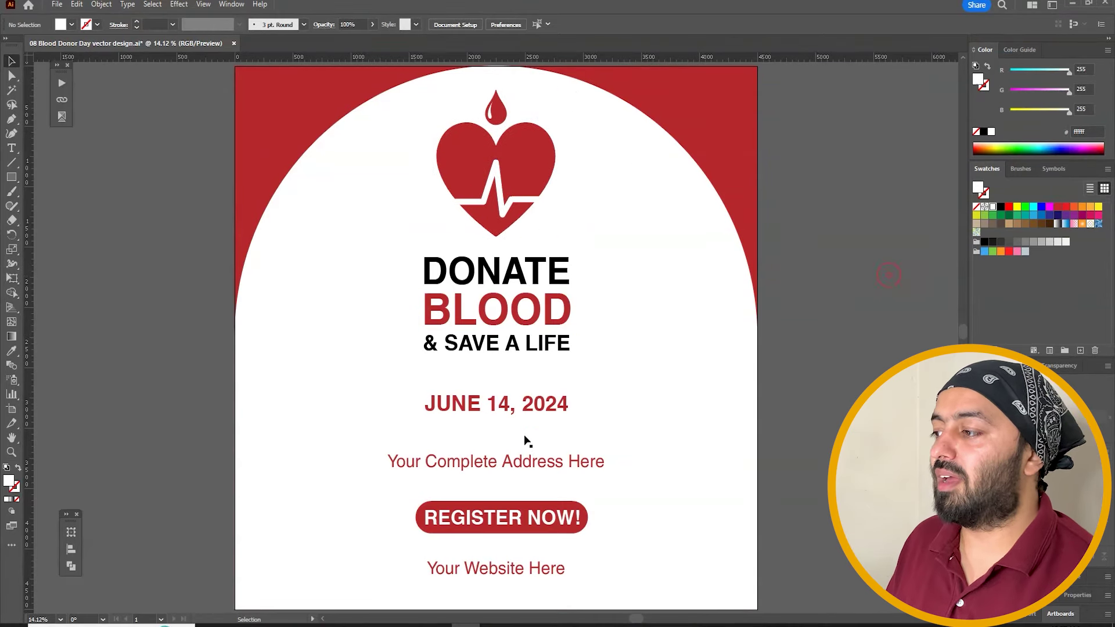
{"action": "left_click", "coordinate": [510, 464]}
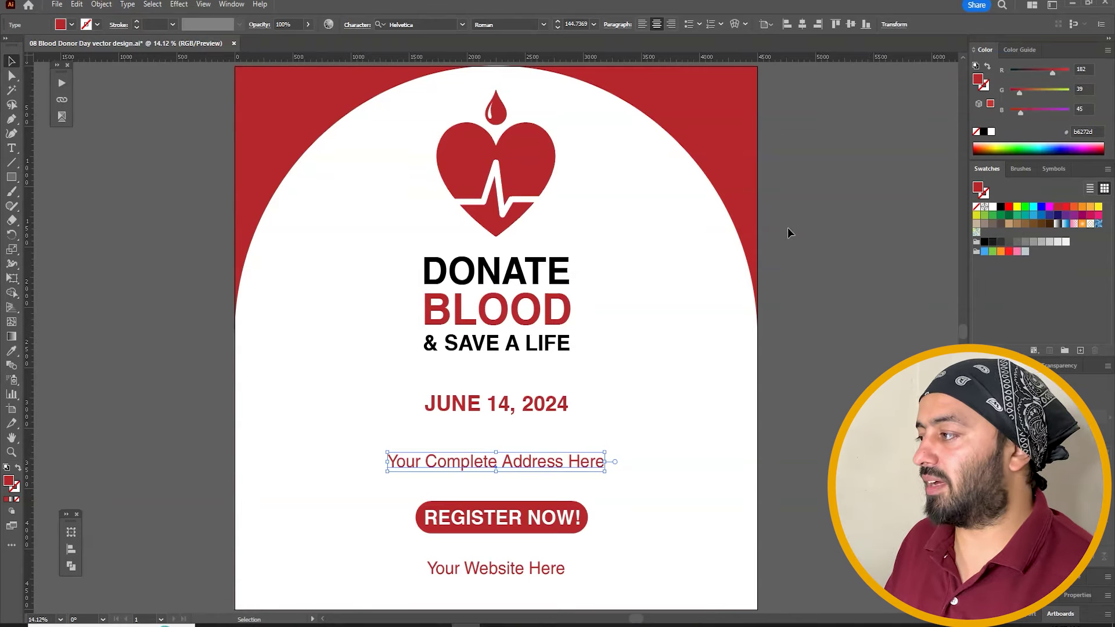
{"action": "left_click", "coordinate": [794, 241]}
{"action": "right_click", "coordinate": [815, 238]}
{"action": "left_click", "coordinate": [814, 228]}
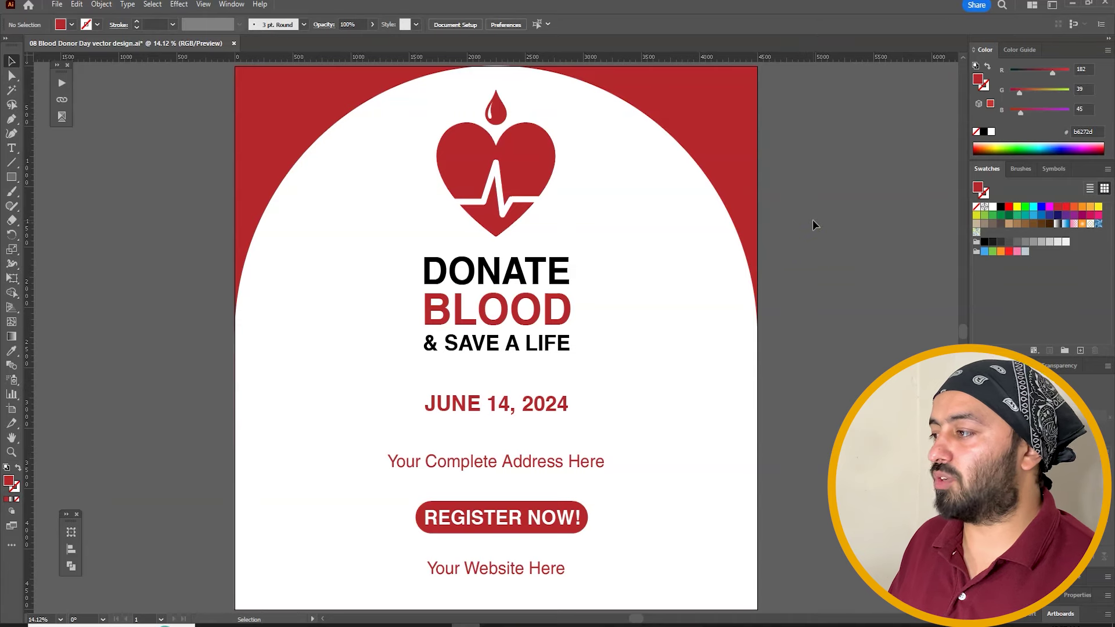
{"action": "key", "text": "ctrl+minus"}
{"action": "right_click", "coordinate": [795, 246]}
{"action": "left_click", "coordinate": [785, 205]}
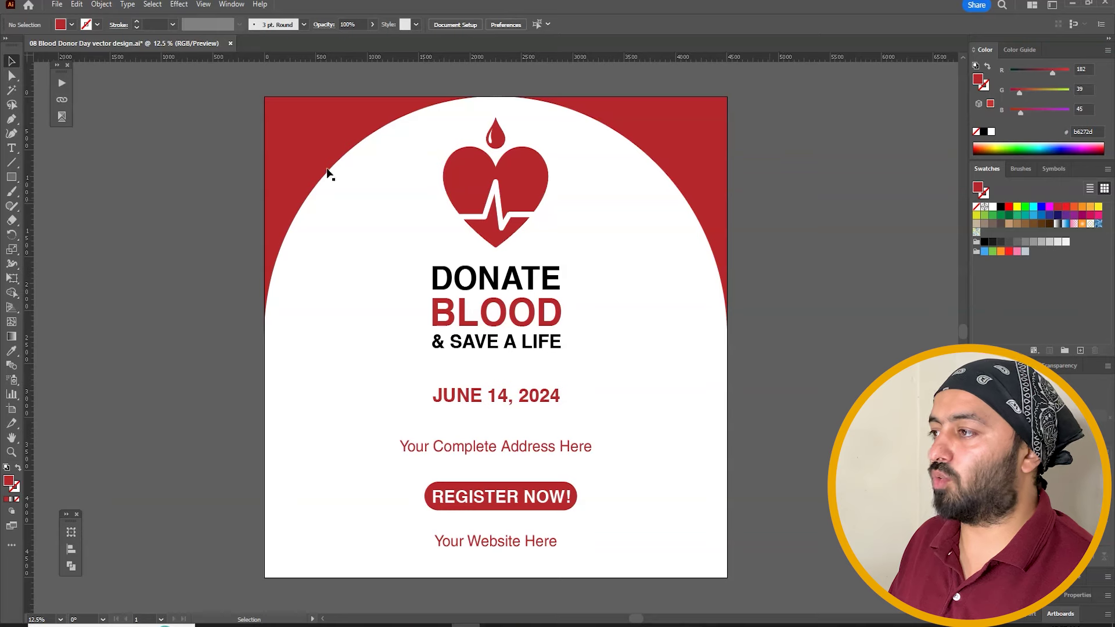
Step: Try shifting the red background off the artboard and snapping it back to the artboard's corner
{"action": "left_click_drag", "start_coordinate": [288, 132], "coordinate": [232, 140]}
{"action": "key", "text": "ctrl+z"}
{"action": "left_click", "coordinate": [208, 141]}
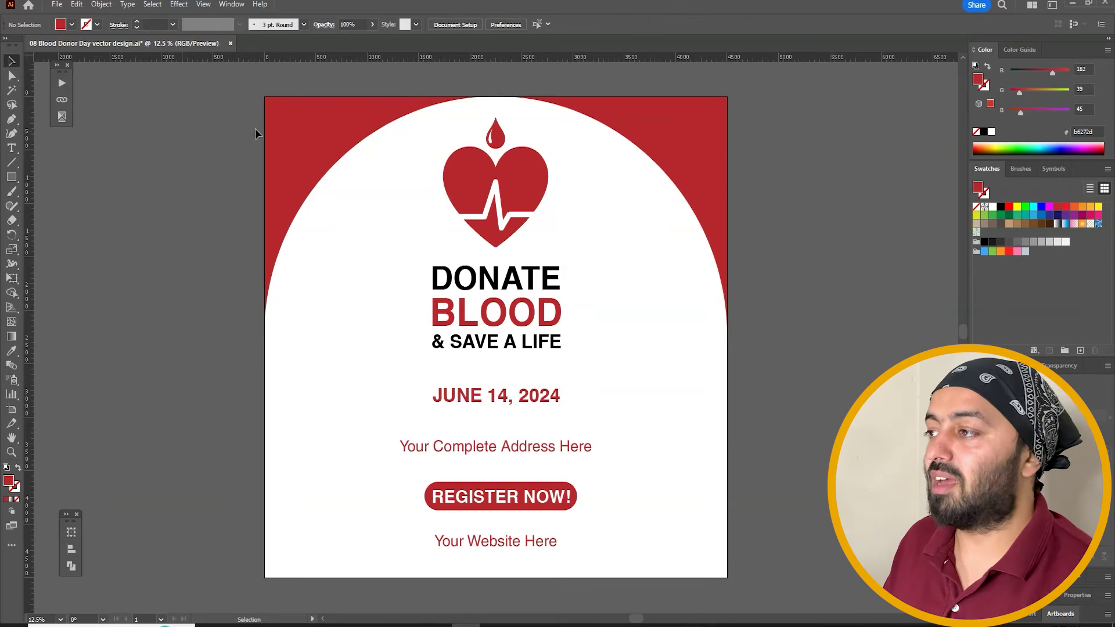
{"action": "left_click_drag", "start_coordinate": [285, 117], "coordinate": [275, 114]}
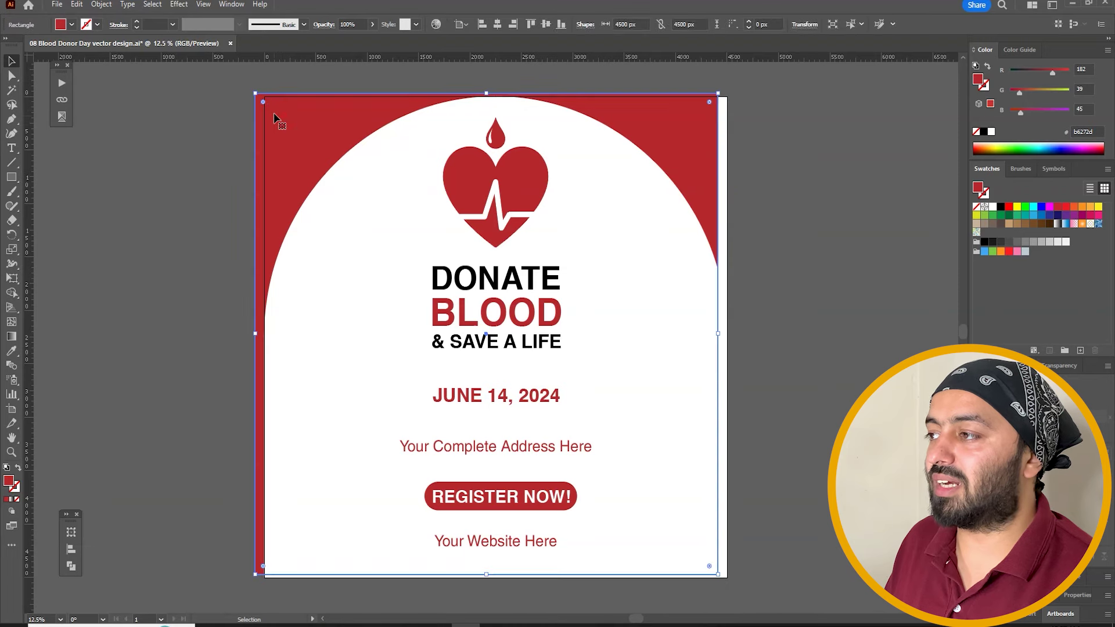
{"action": "left_click", "coordinate": [201, 127]}
{"action": "key", "text": "z"}
{"action": "left_click_drag", "start_coordinate": [320, 76], "coordinate": [207, 162]}
{"action": "key", "text": "v"}
{"action": "left_click_drag", "start_coordinate": [464, 194], "coordinate": [525, 210]}
{"action": "left_click", "coordinate": [541, 164]}
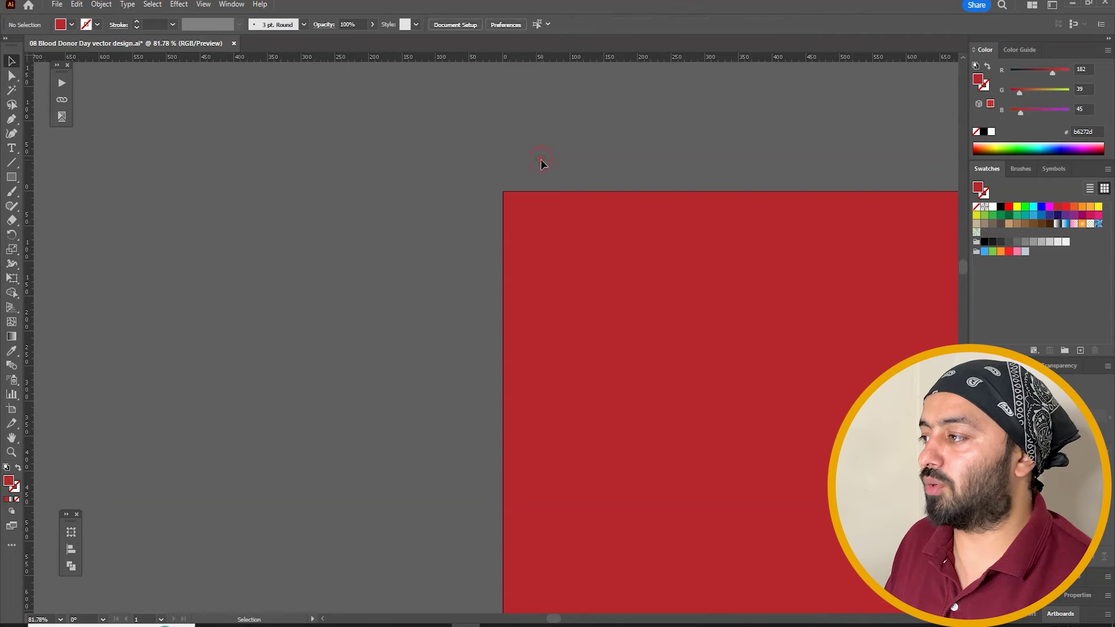
Step: Fit the whole artboard in view and save the document
{"action": "key", "text": "ctrl+0"}
{"action": "key", "text": "ctrl+s"}
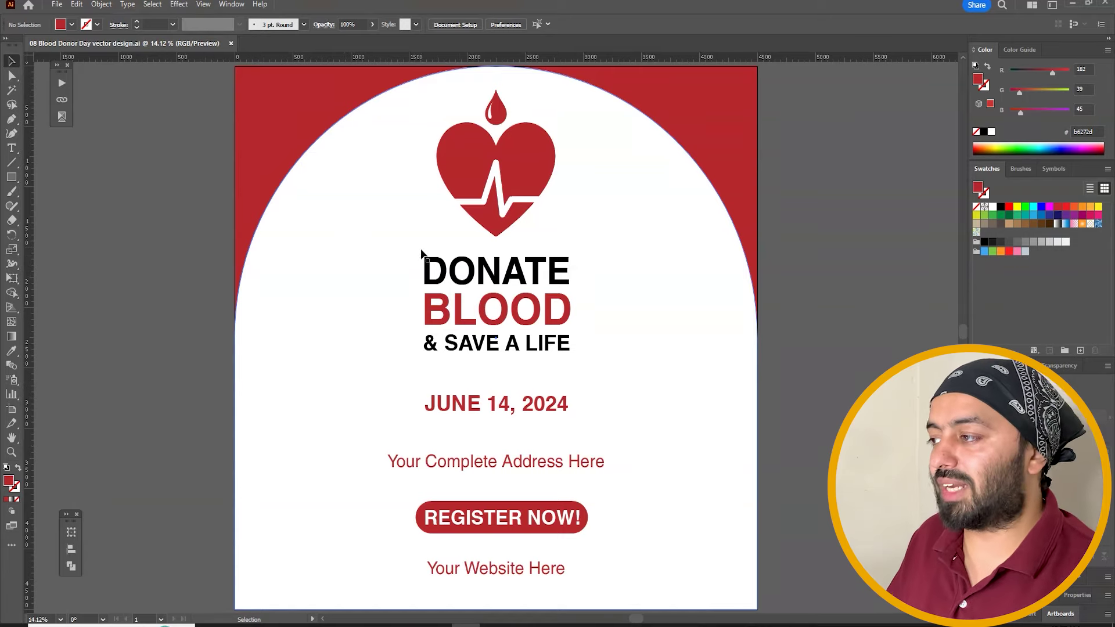
Step: Try replacing the final E of DONATE with a lowercase "a", and undo the edit
{"action": "double_click", "coordinate": [477, 276]}
{"action": "double_click", "coordinate": [477, 276]}
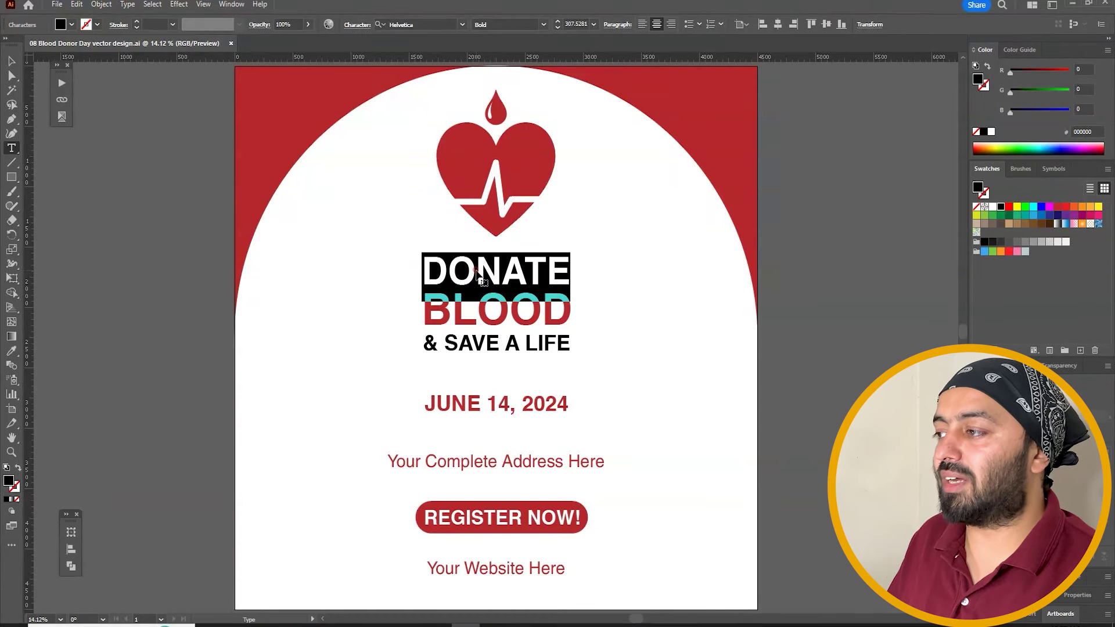
{"action": "left_click", "coordinate": [481, 269]}
{"action": "left_click_drag", "start_coordinate": [502, 270], "coordinate": [571, 273]}
{"action": "type", "text": "a"}
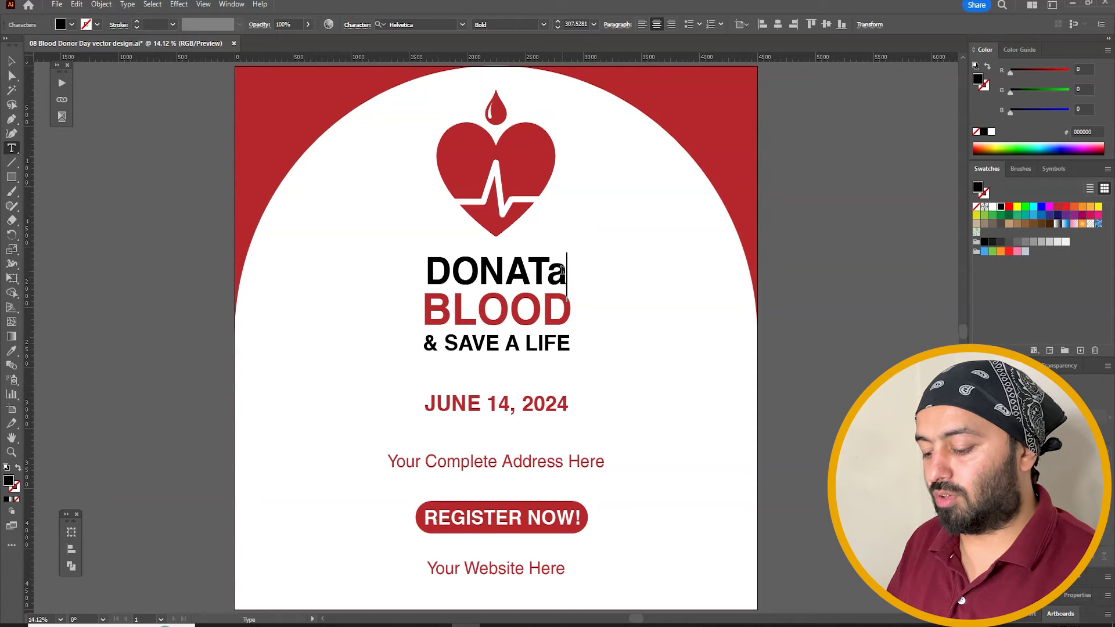
{"action": "key", "text": "ctrl+z"}
{"action": "key", "text": "Escape"}
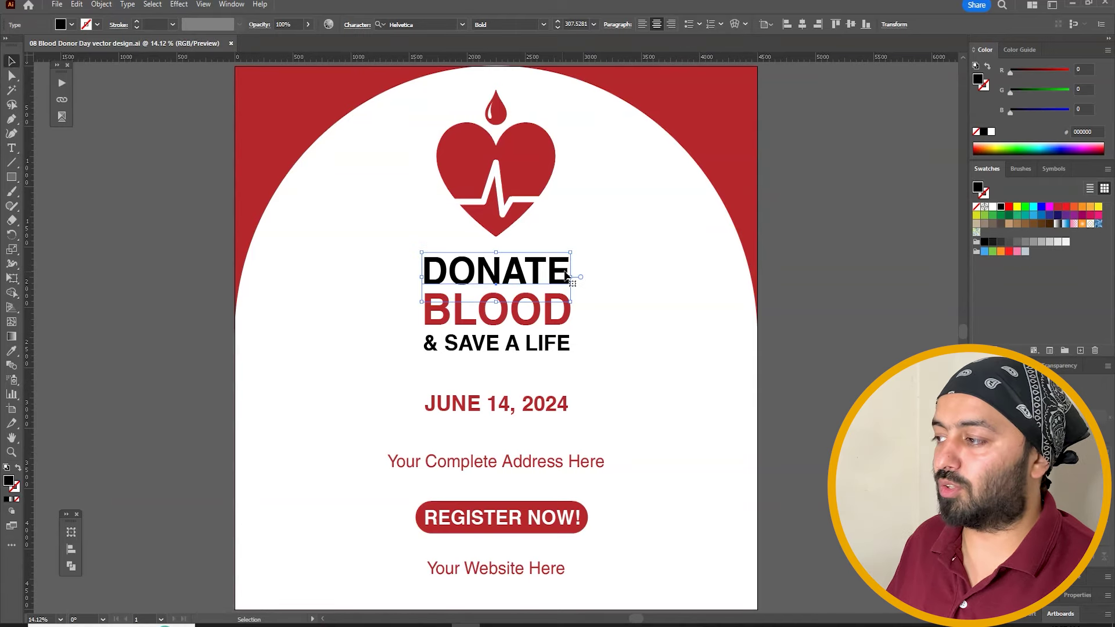
Step: Convert all text on the artboard, from DONATE down to the website line, to outlines
{"action": "left_click", "coordinate": [554, 313], "text": "shift"}
{"action": "left_click", "coordinate": [556, 343], "text": "shift"}
{"action": "left_click", "coordinate": [540, 411], "text": "shift"}
{"action": "left_click", "coordinate": [534, 471], "text": "shift"}
{"action": "left_click", "coordinate": [572, 522], "text": "shift"}
{"action": "left_click", "coordinate": [543, 571], "text": "shift"}
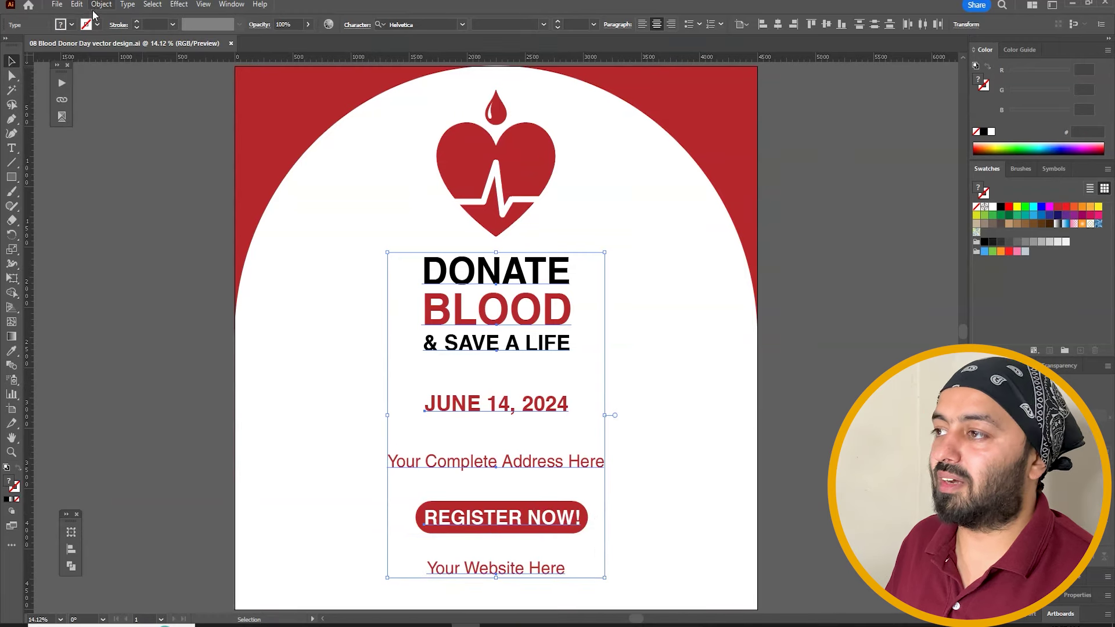
{"action": "right_click", "coordinate": [498, 303]}
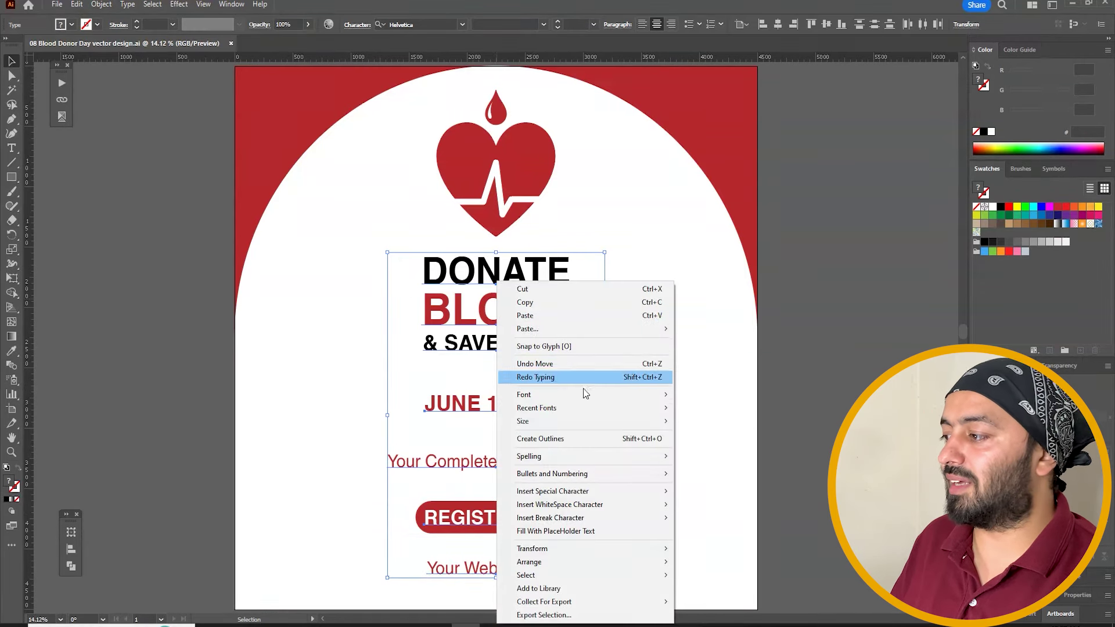
{"action": "left_click", "coordinate": [581, 438]}
{"action": "left_click", "coordinate": [869, 331]}
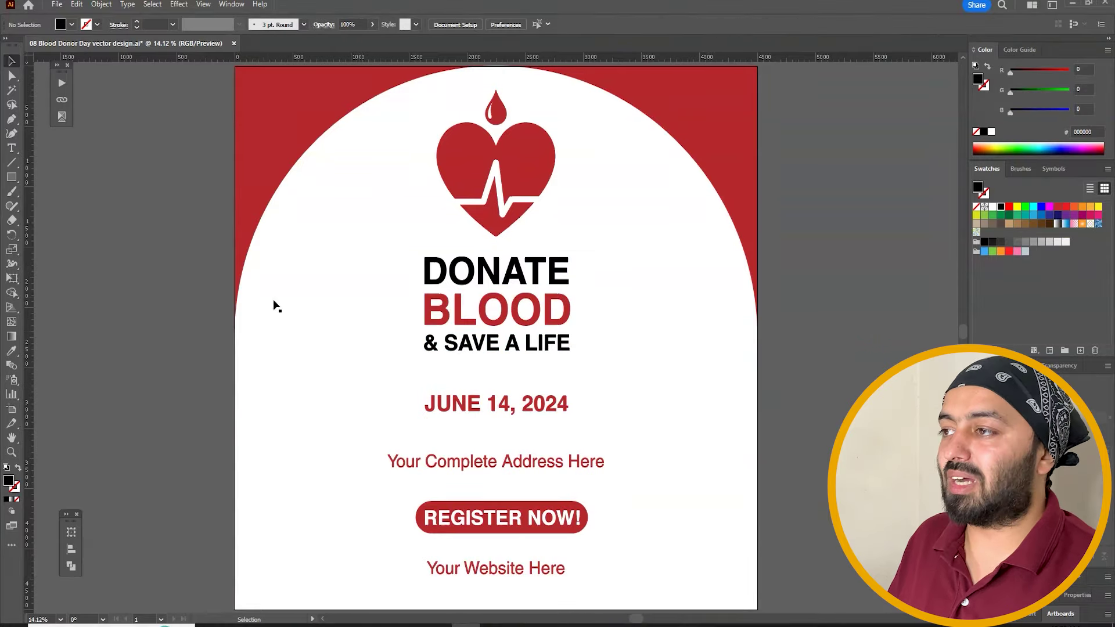
Step: Save the document as Illustrator EPS under the name 08 Blood Donor Day vector design, with Use Artboards enabled
{"action": "left_click", "coordinate": [57, 4]}
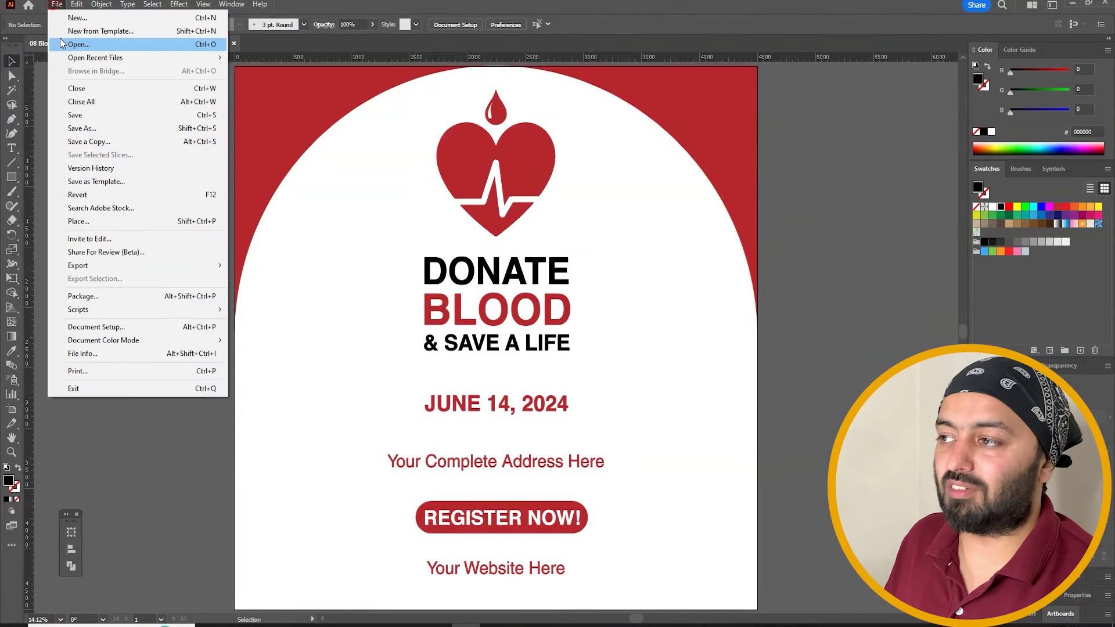
{"action": "left_click", "coordinate": [87, 130]}
{"action": "left_click", "coordinate": [152, 502]}
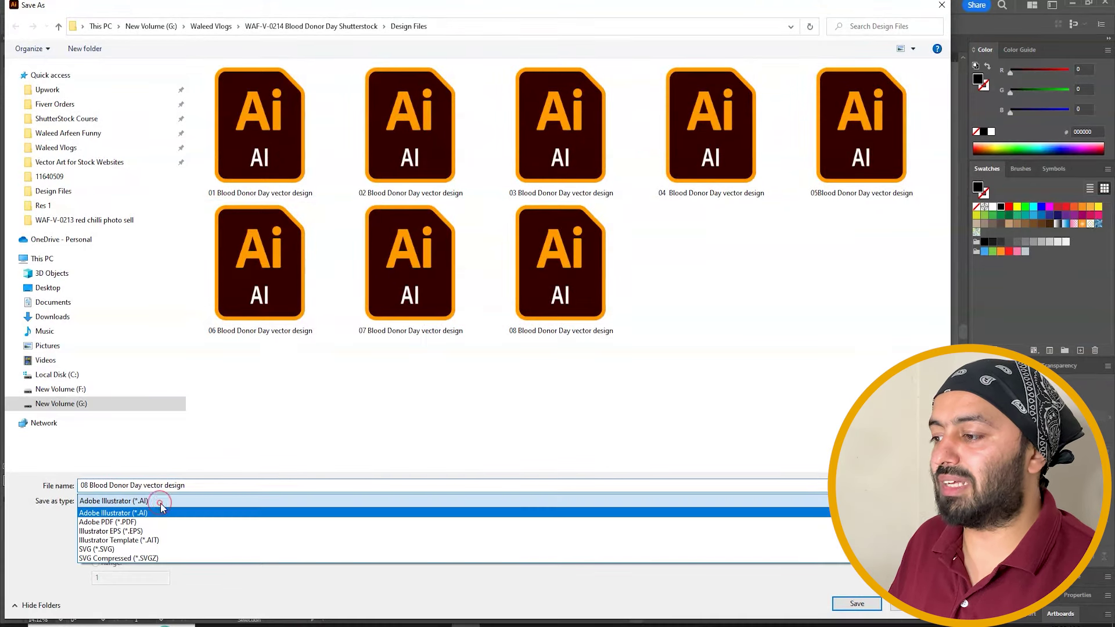
{"action": "left_click", "coordinate": [143, 532]}
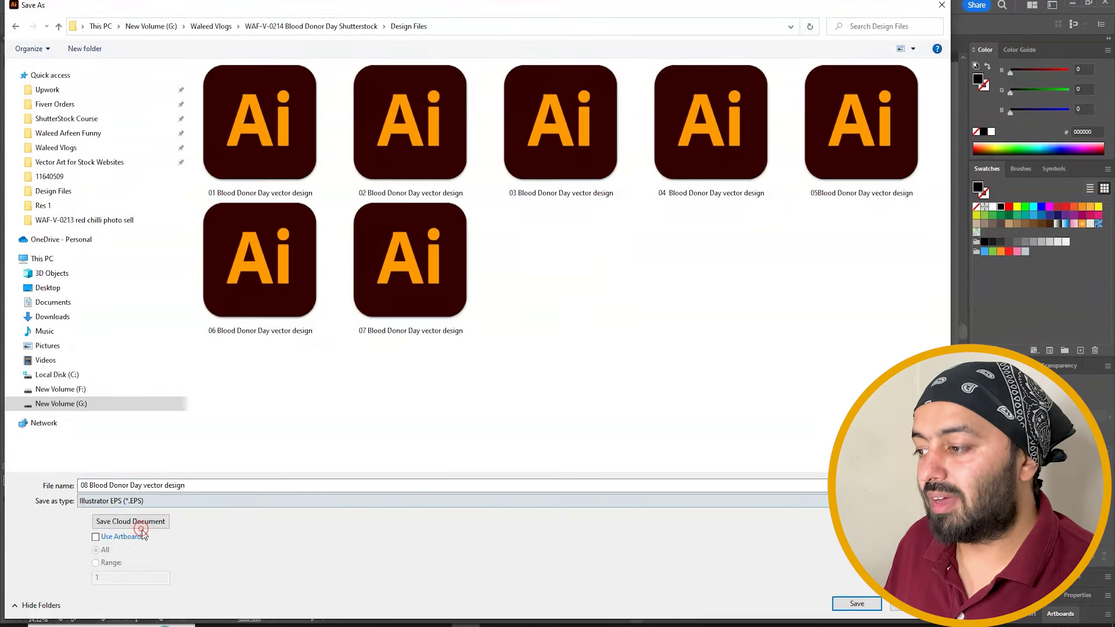
{"action": "left_click", "coordinate": [107, 536]}
{"action": "left_click", "coordinate": [839, 607]}
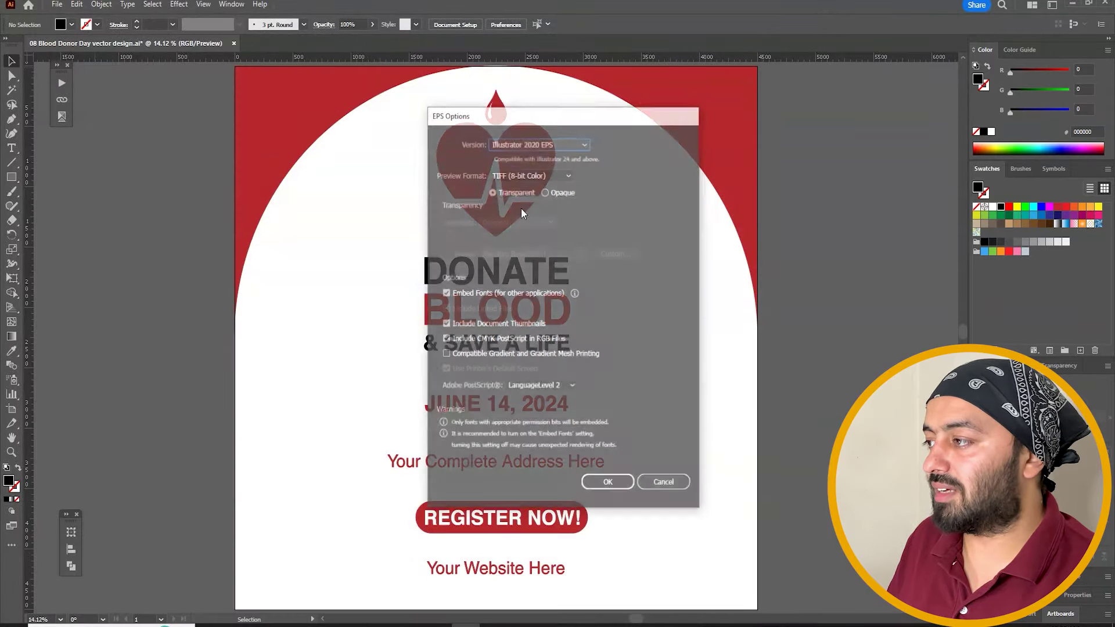
Step: Set the EPS version to Illustrator 10 EPS and finish saving
{"action": "left_click", "coordinate": [566, 142]}
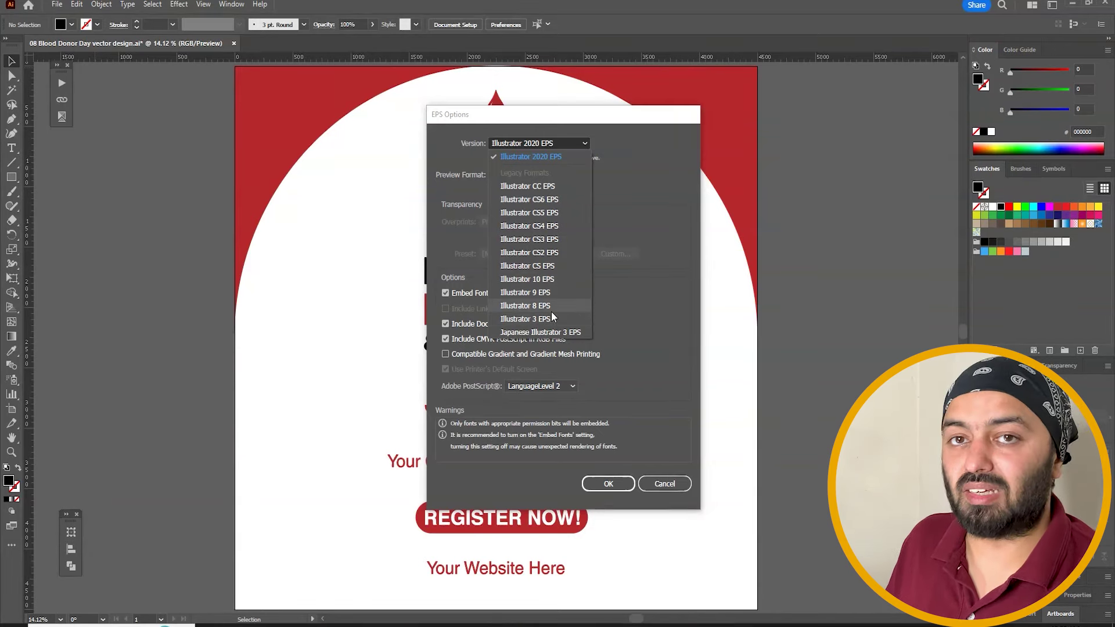
{"action": "left_click", "coordinate": [564, 278]}
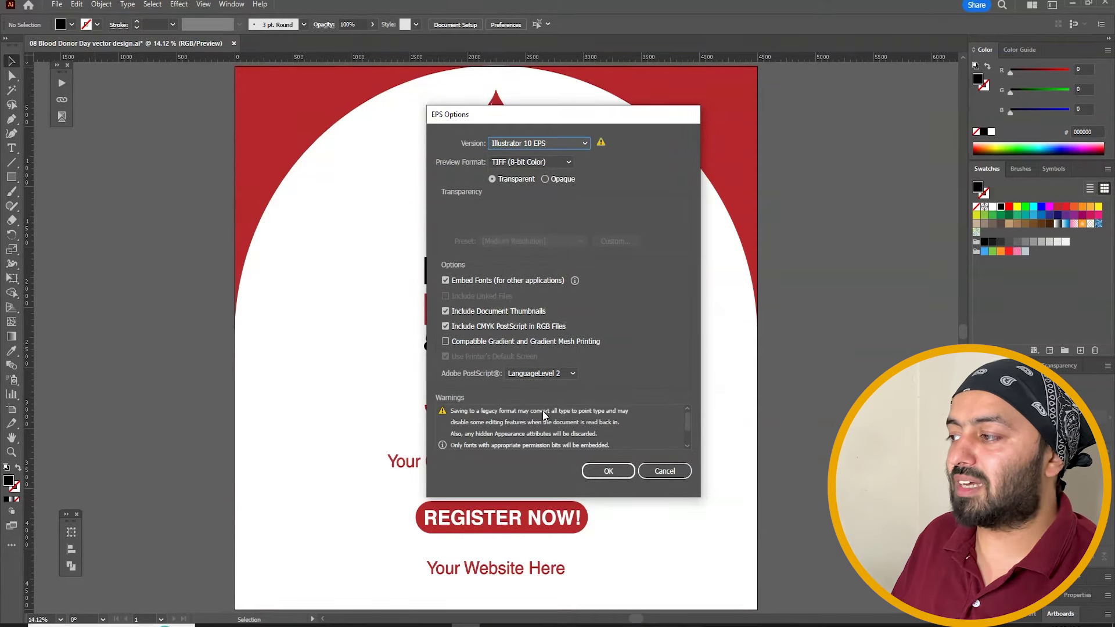
{"action": "left_click", "coordinate": [607, 471]}
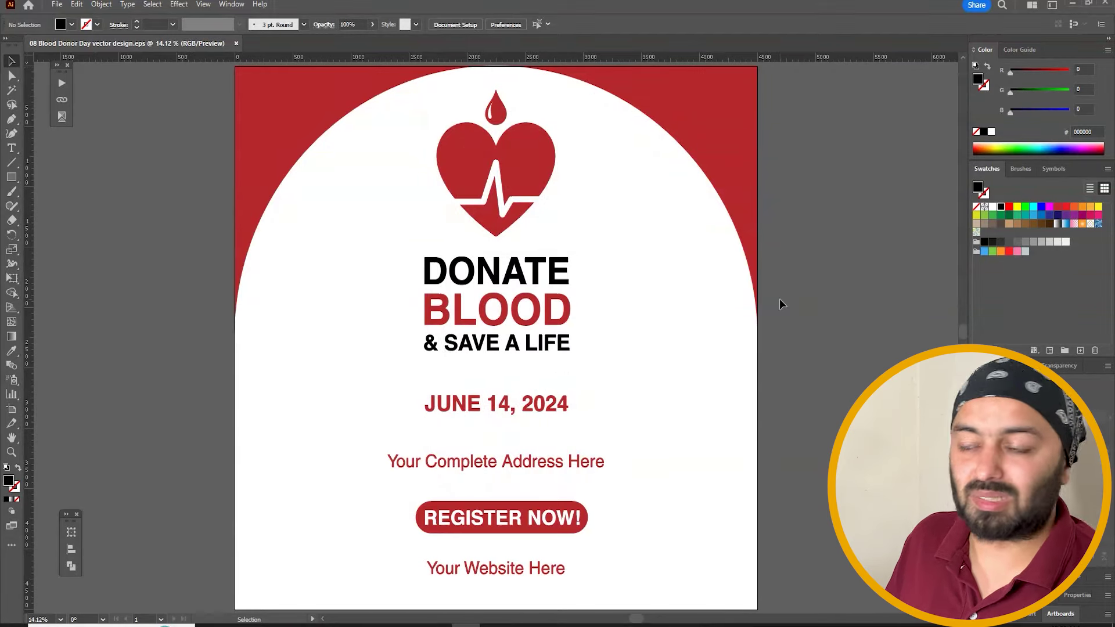
Step: Switch to the browser and start selecting files for a new upload on Shutterstock Contributor
{"action": "left_click", "coordinate": [296, 624]}
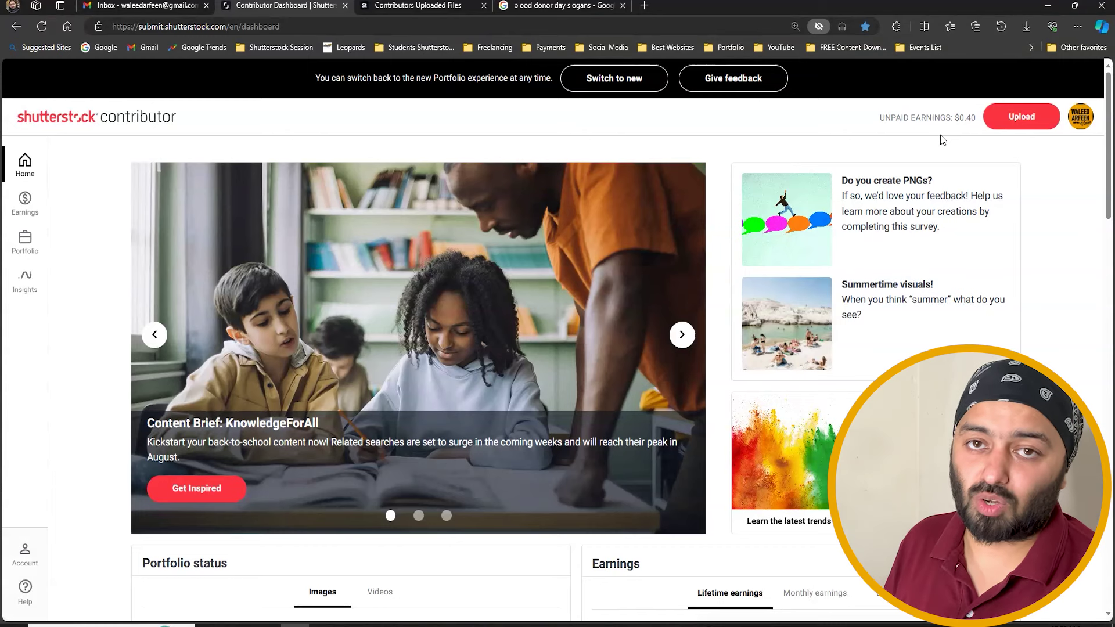
{"action": "left_click", "coordinate": [1031, 116]}
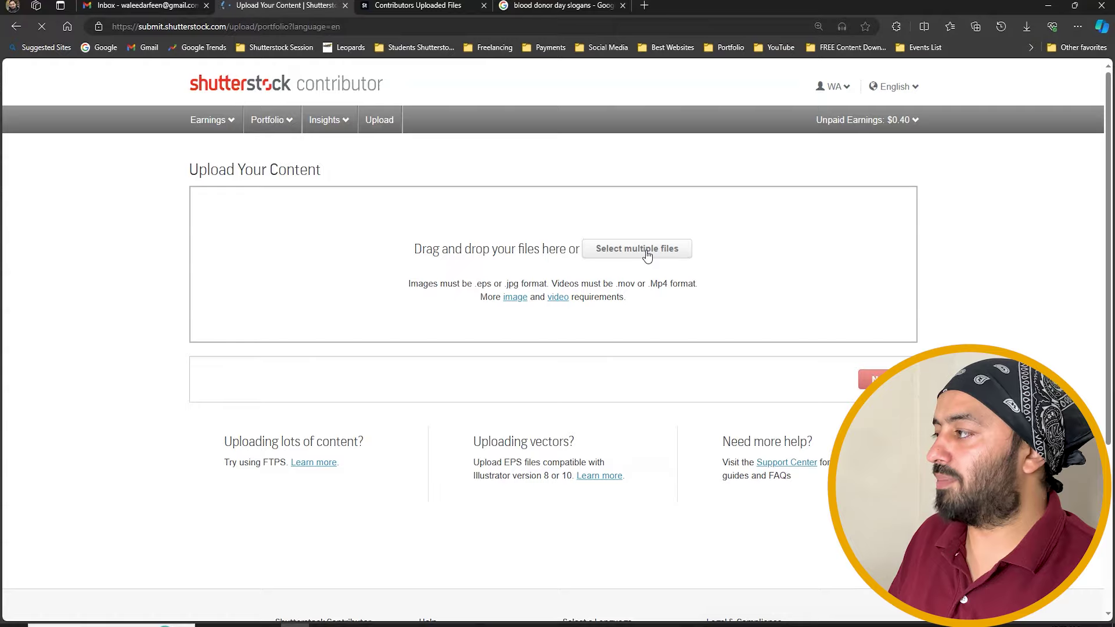
{"action": "left_click", "coordinate": [642, 249]}
Step: Delete the extra file 08 Blood Donor Day vector design-01 and upload the 08 Blood Donor Day vector design EPS to Shutterstock
{"action": "left_click", "coordinate": [404, 285]}
{"action": "key", "text": "Delete"}
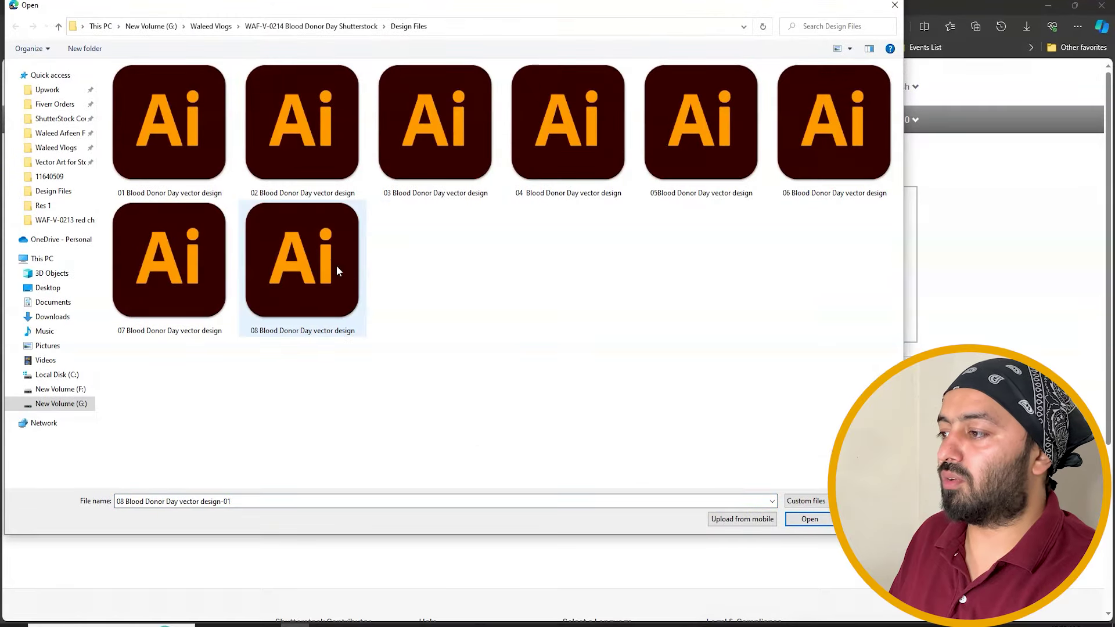
{"action": "left_click", "coordinate": [299, 268]}
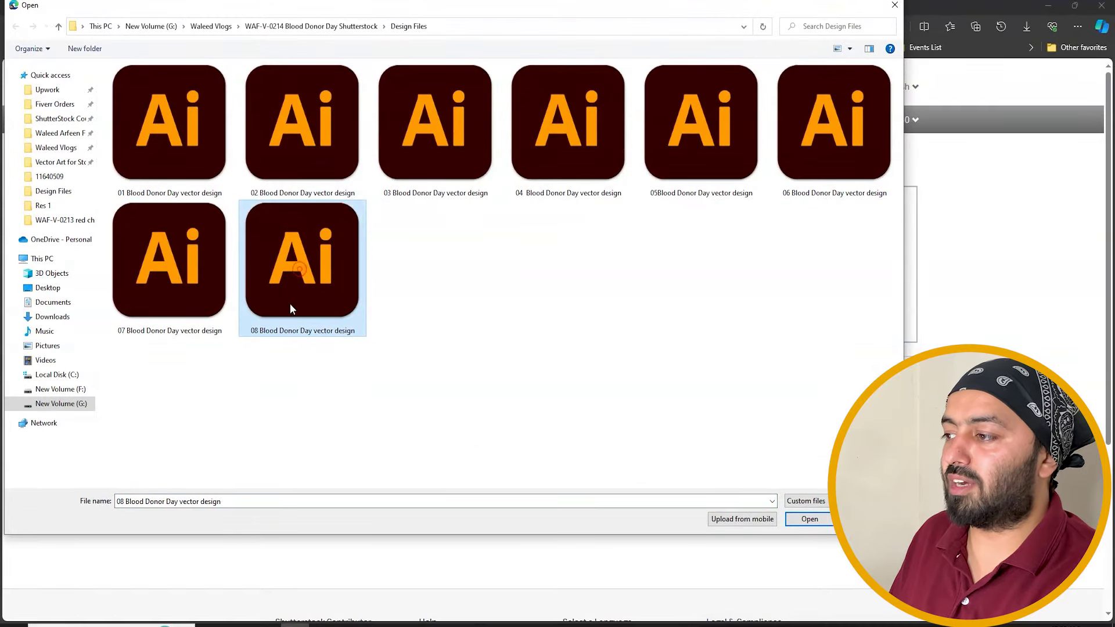
{"action": "double_click", "coordinate": [341, 286]}
Step: Upload the 08 Blood Donor Day vector design EPS to the Adobe Stock contributor account
{"action": "left_click", "coordinate": [425, 8]}
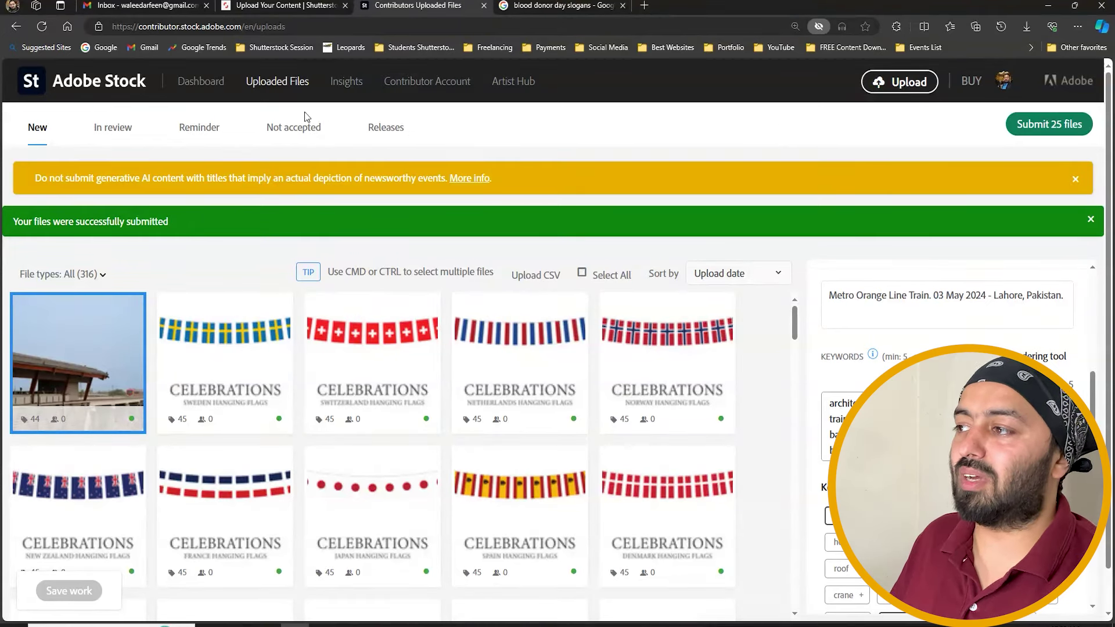
{"action": "left_click", "coordinate": [212, 87]}
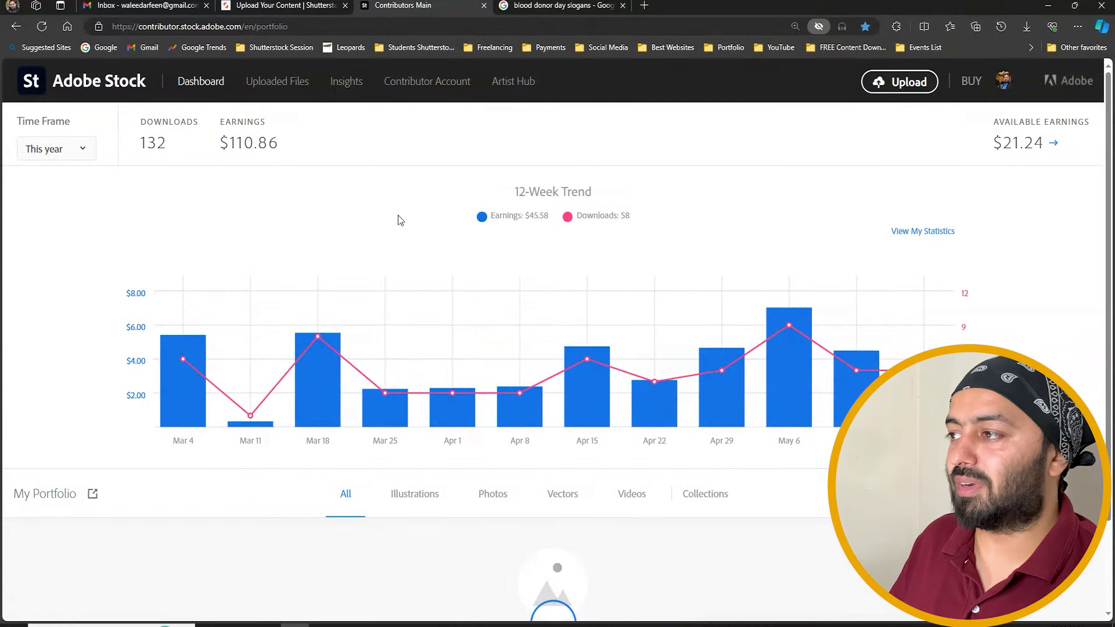
{"action": "left_click", "coordinate": [895, 87]}
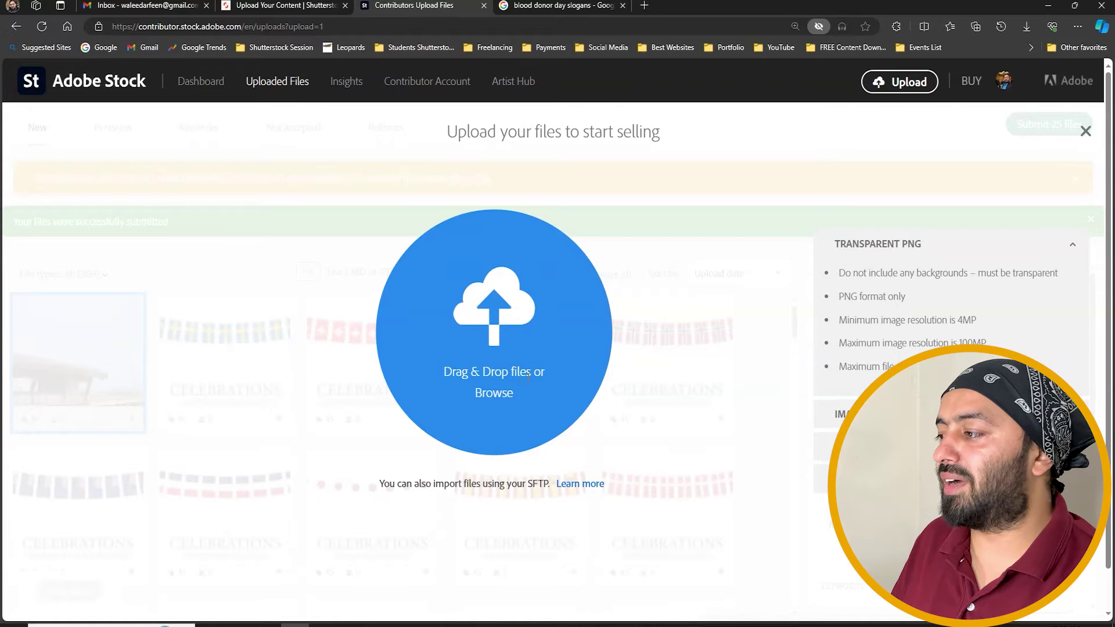
{"action": "left_click", "coordinate": [489, 395]}
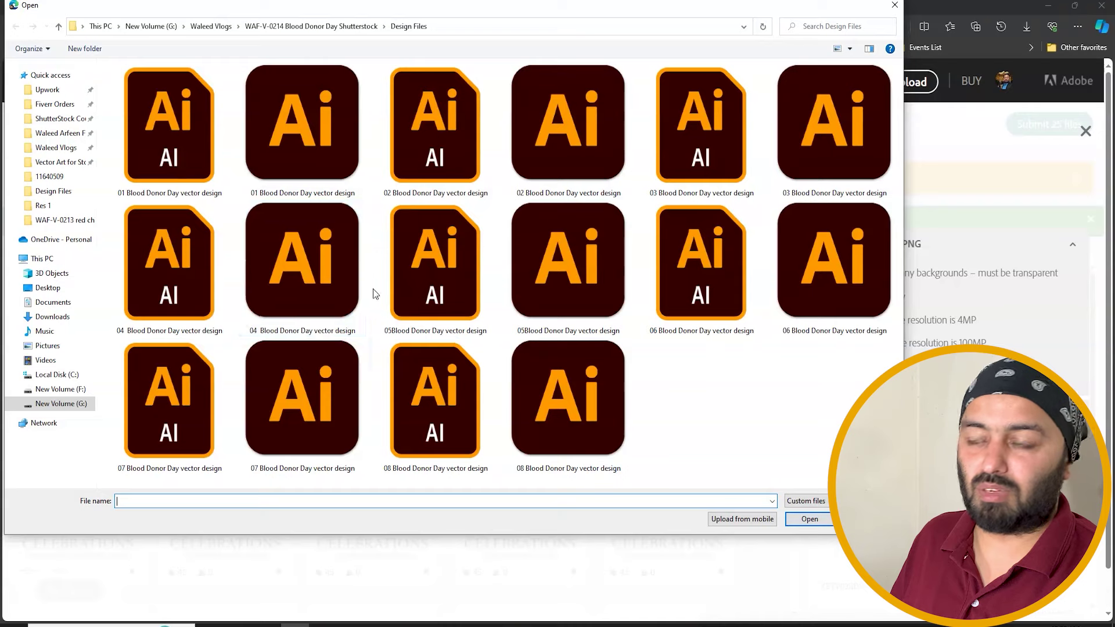
{"action": "left_click", "coordinate": [572, 407]}
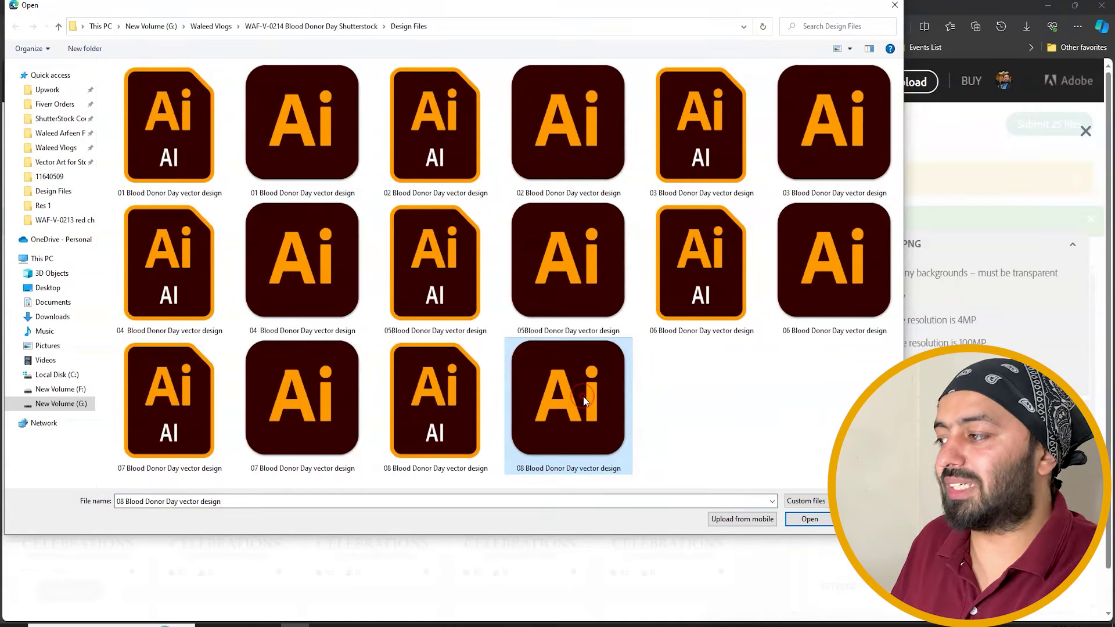
{"action": "double_click", "coordinate": [583, 398]}
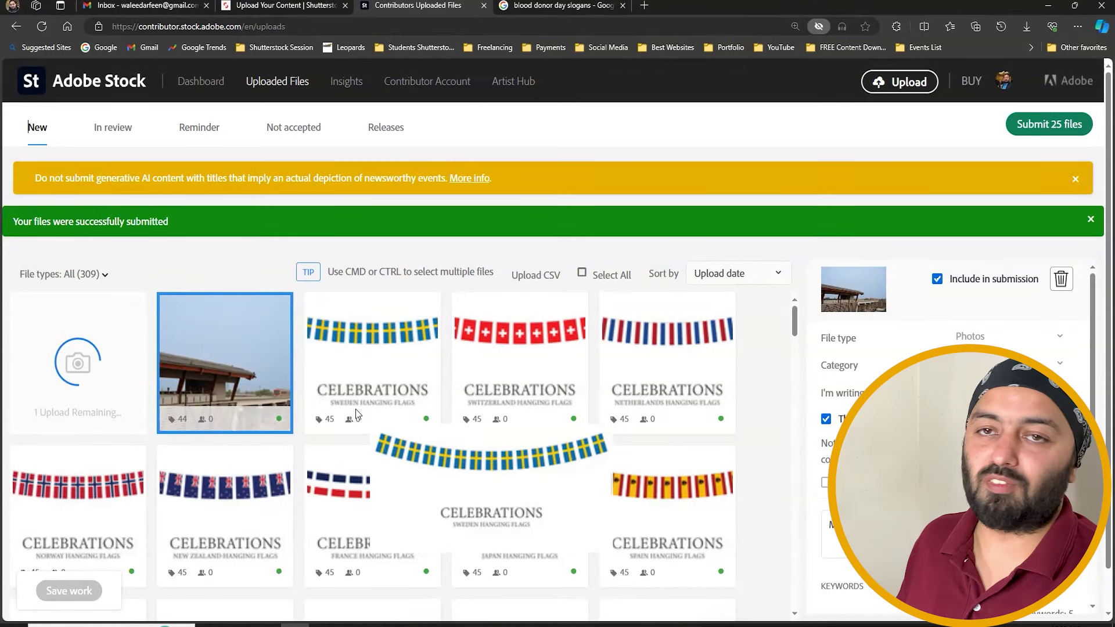
Step: Return to the Shutterstock upload page and check the progress of the EPS upload
{"action": "mouse_move", "coordinate": [387, 381]}
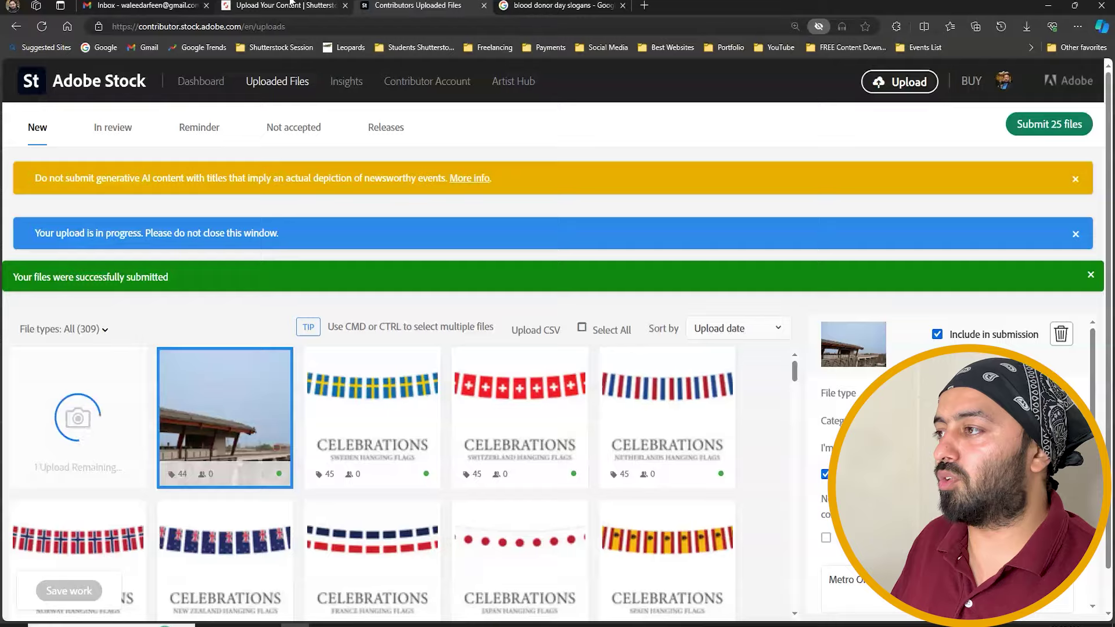
{"action": "left_click", "coordinate": [285, 6]}
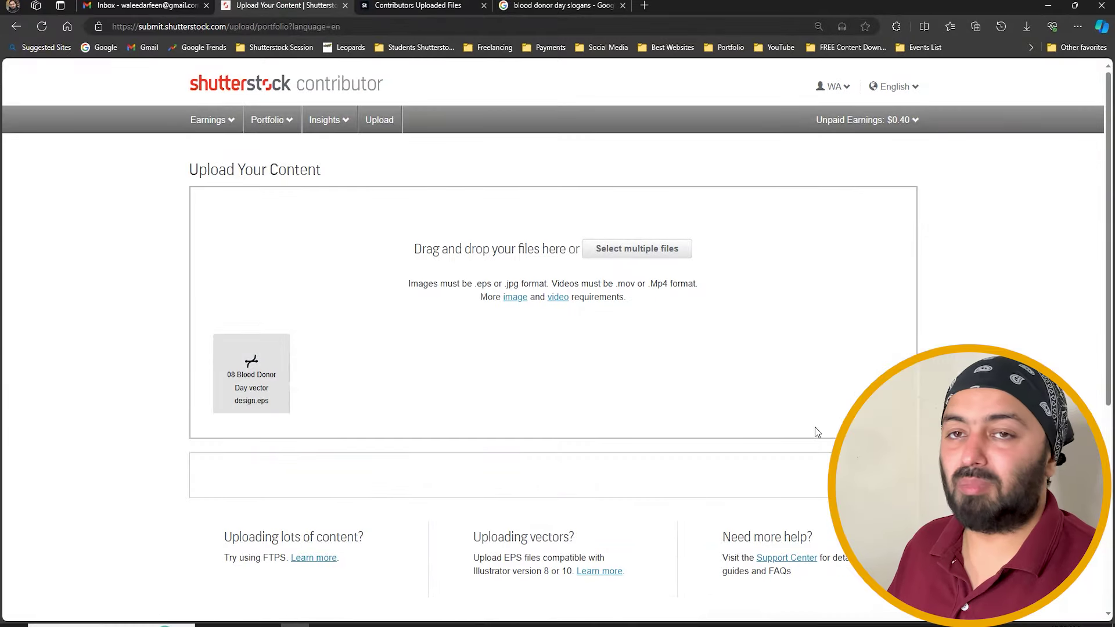